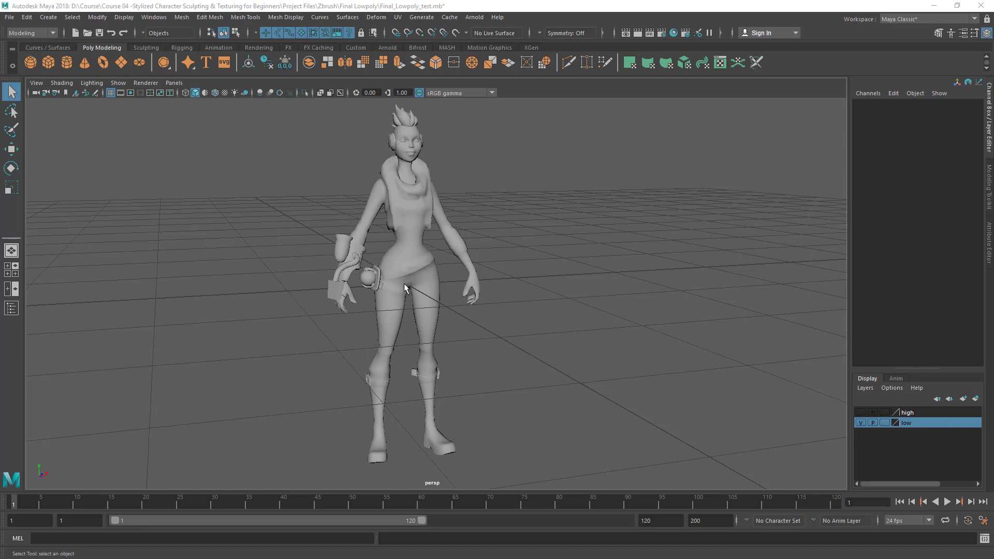
Bring the character closer into view, selecting and then deselecting the character mesh.
alt+drag(405, 288, 362, 206)
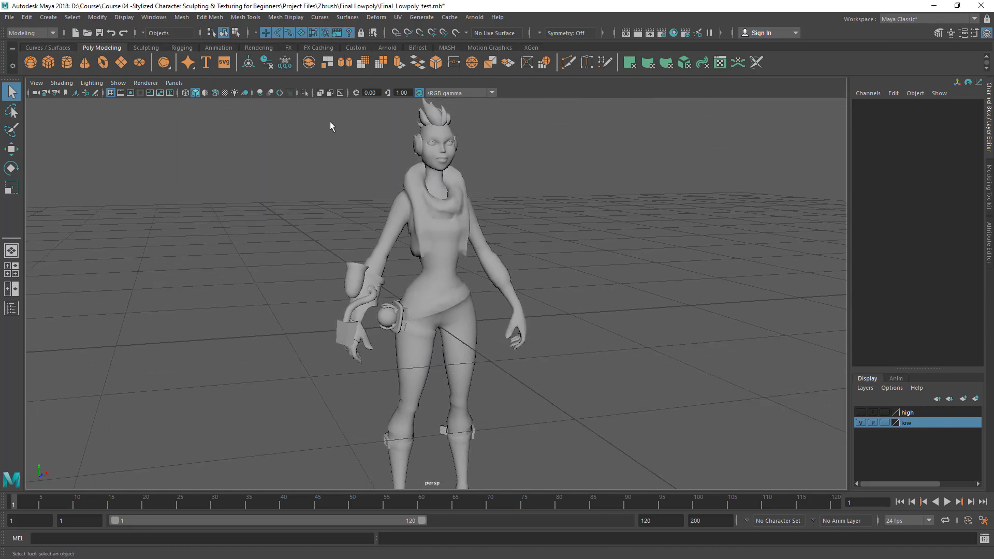
drag(330, 126, 587, 376)
click(576, 350)
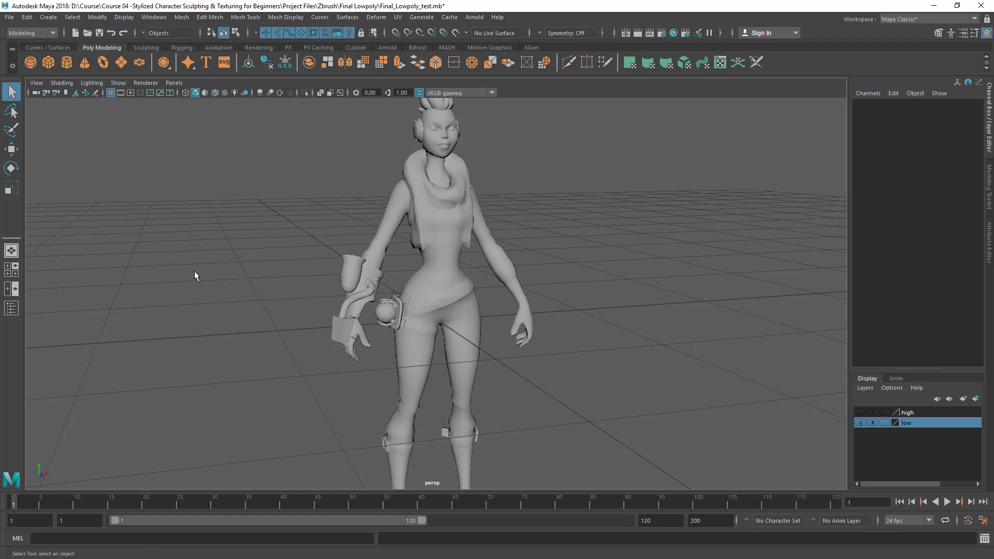
Orbit and zoom the perspective view close in on the character's head and scarf.
alt+drag(191, 266, 638, 327)
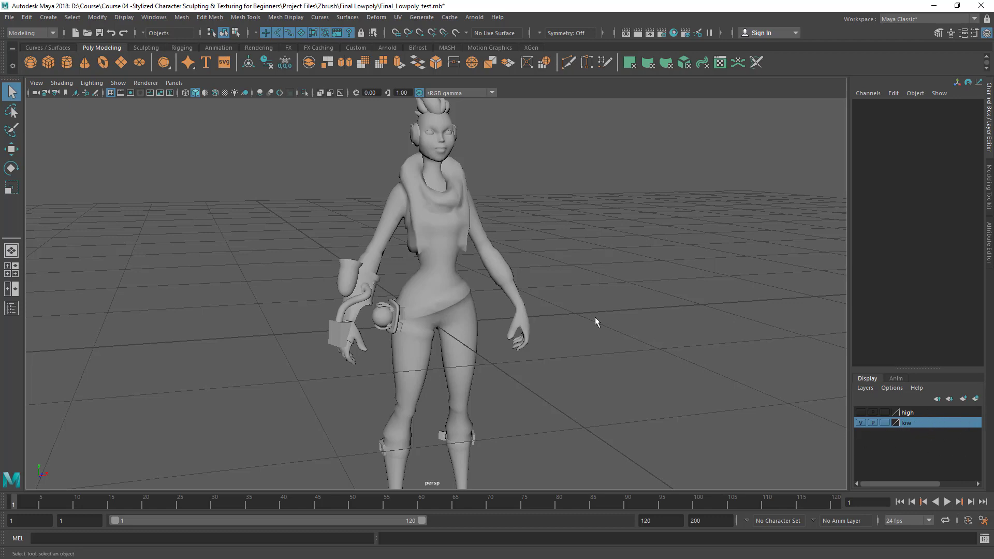
alt+drag(595, 320, 528, 292)
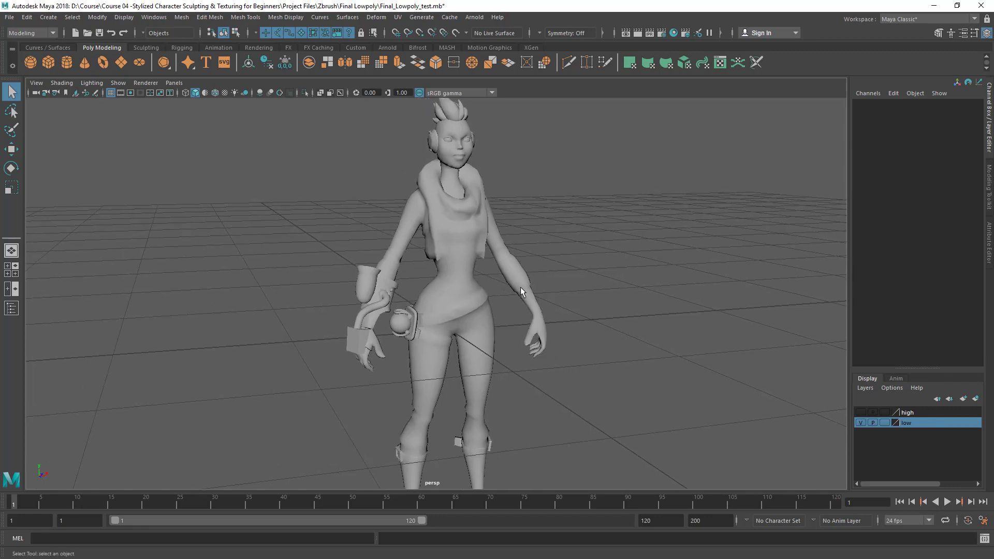
alt+drag(520, 287, 299, 212)
alt+right_drag(300, 212, 351, 218)
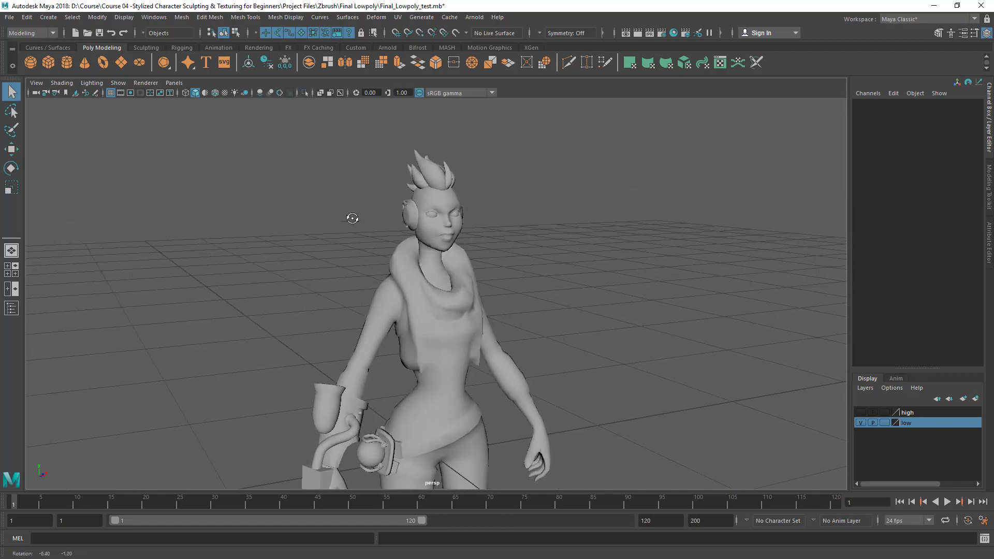
alt+drag(350, 218, 321, 222)
alt+right_drag(322, 222, 481, 221)
Select the Head_low mesh and orbit out to a wider side view of the head.
click(482, 222)
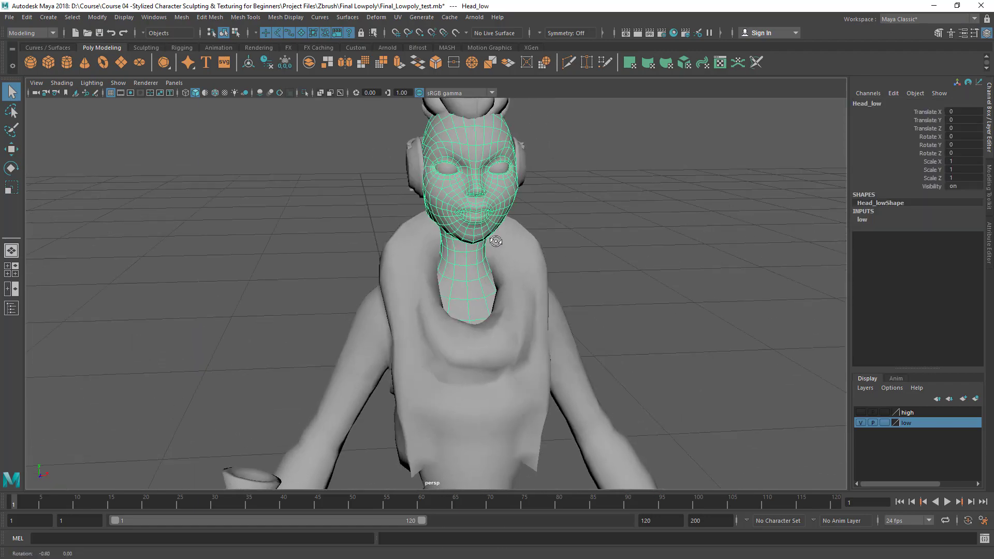
alt+drag(492, 238, 387, 157)
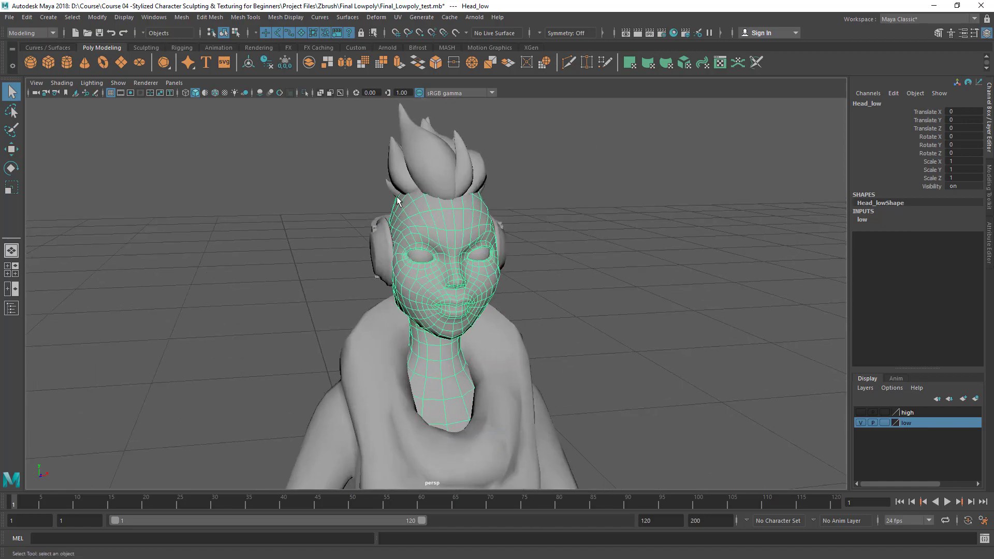
alt+drag(397, 201, 324, 236)
alt+drag(419, 228, 233, 223)
Marquee-select only the Clump hair meshes atop the head, then orbit to check them.
drag(216, 148, 303, 358)
drag(394, 362, 815, 448)
alt+drag(815, 449, 976, 448)
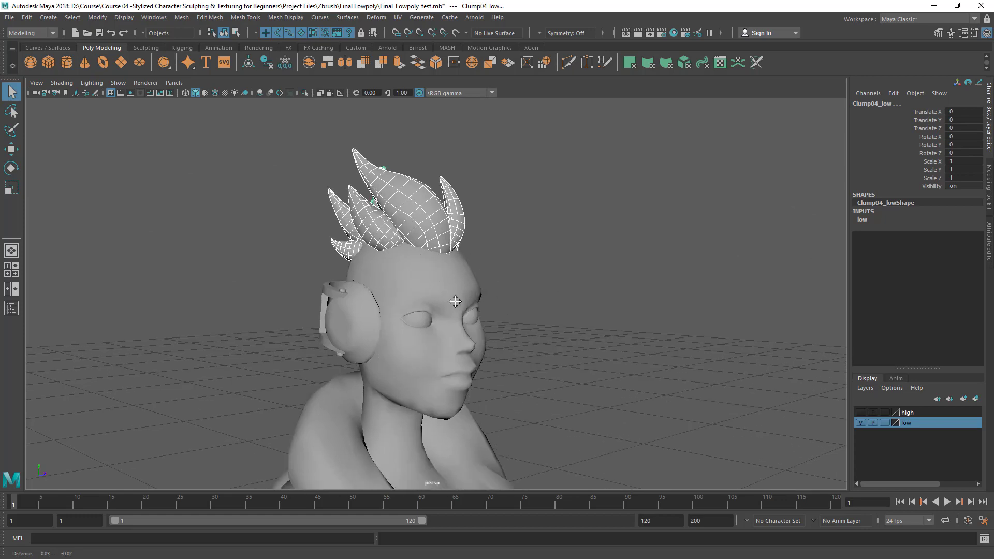
alt+drag(443, 305, 405, 190)
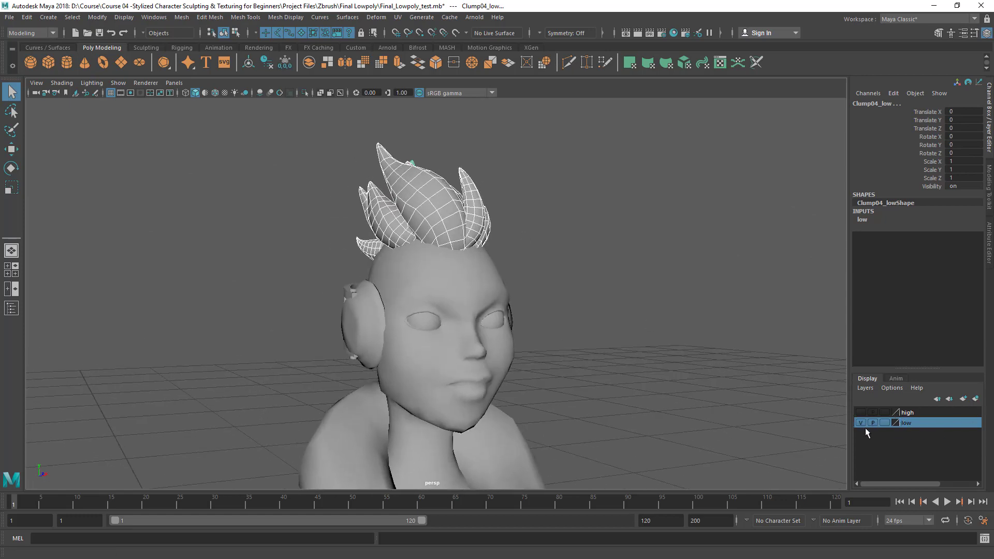
alt+drag(336, 276, 409, 227)
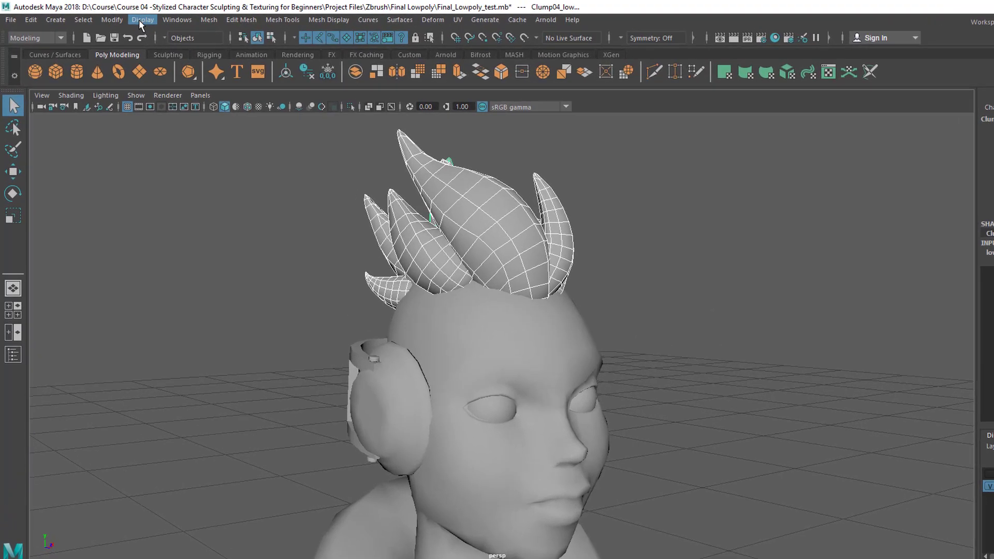
Hide the selected hair clumps with Display > Hide > Hide Selection.
click(139, 20)
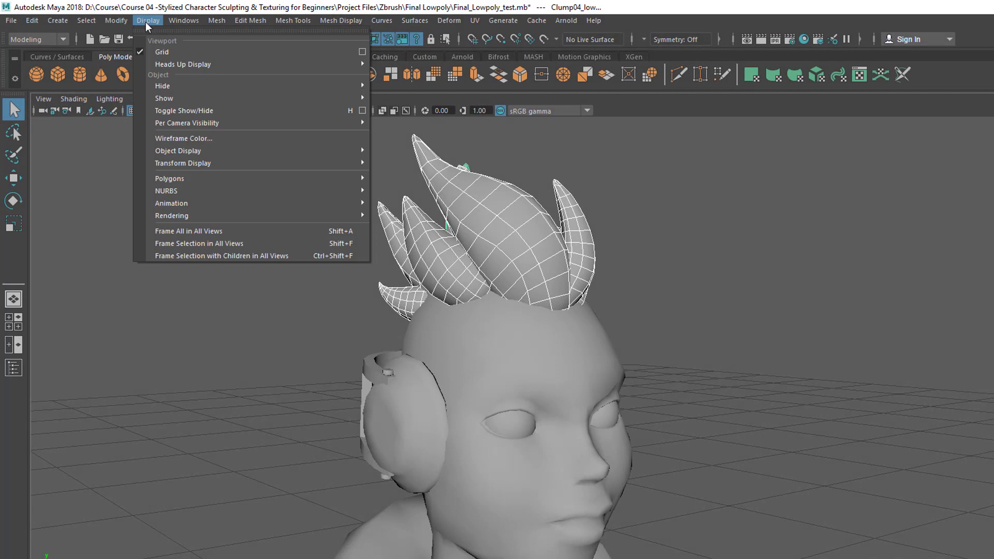
mouse_move(166, 91)
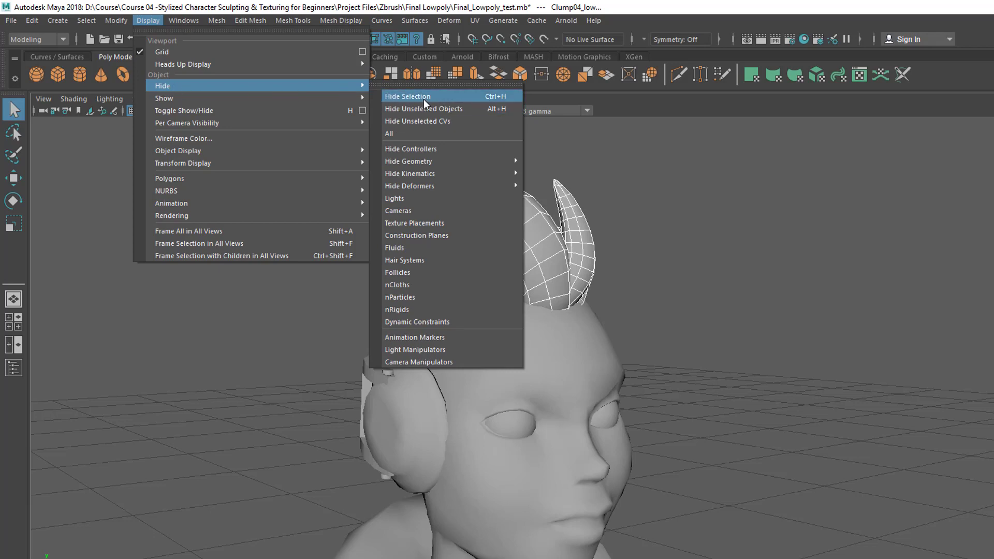
click(420, 99)
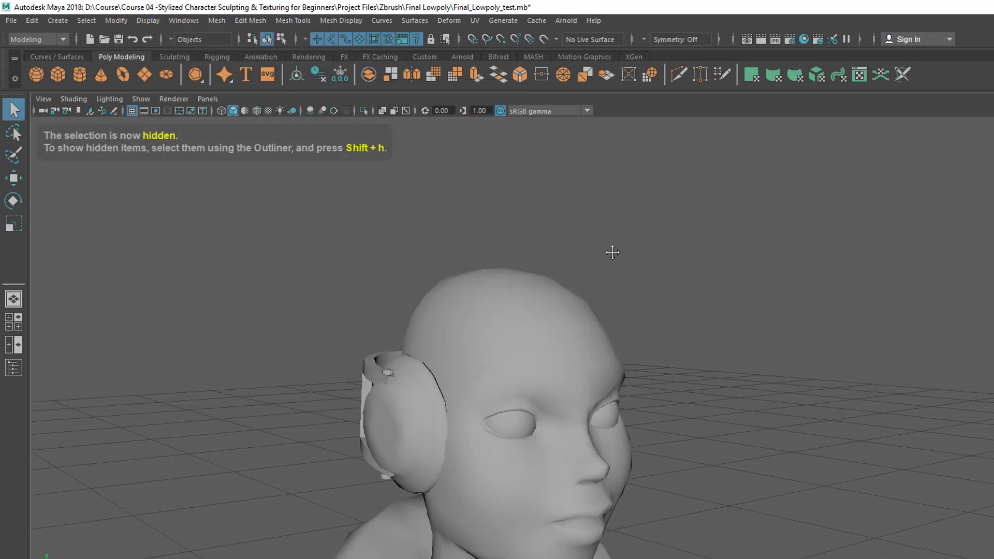
alt+drag(613, 252, 481, 251)
Select the headphone ear cup and extend the selection to the Headphonebolt_low bolts.
click(419, 196)
alt+drag(419, 196, 481, 232)
key(Down)
alt+drag(702, 341, 679, 225)
alt+drag(694, 296, 592, 354)
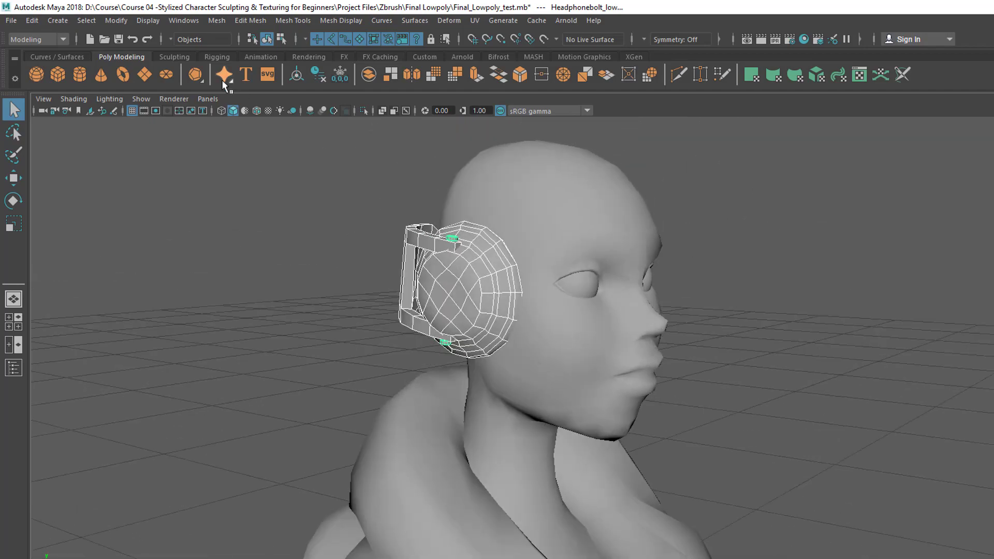
alt+drag(434, 362, 495, 352)
Hide the headphone and bolts with Ctrl+H, then orbit to view the bare head.
key(g)
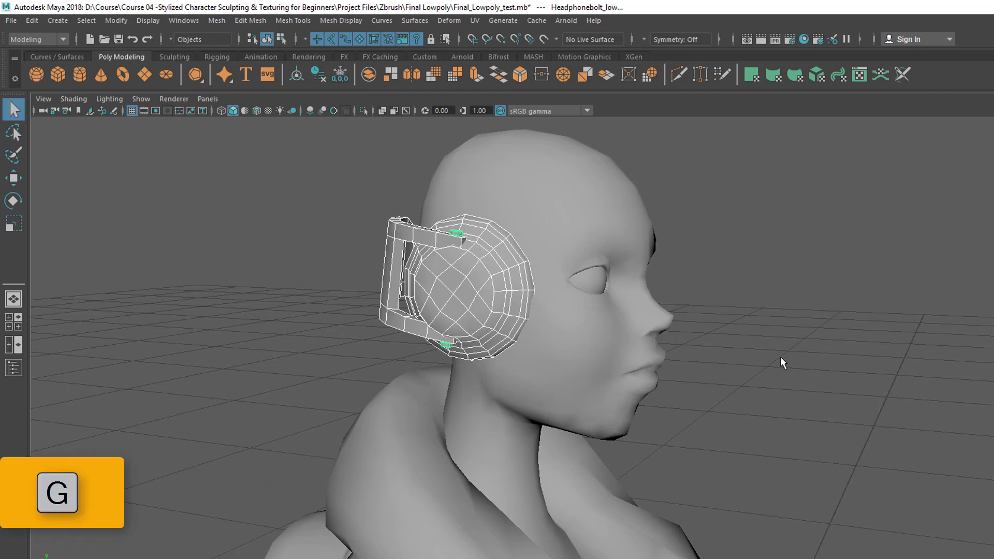
key(ctrl+h)
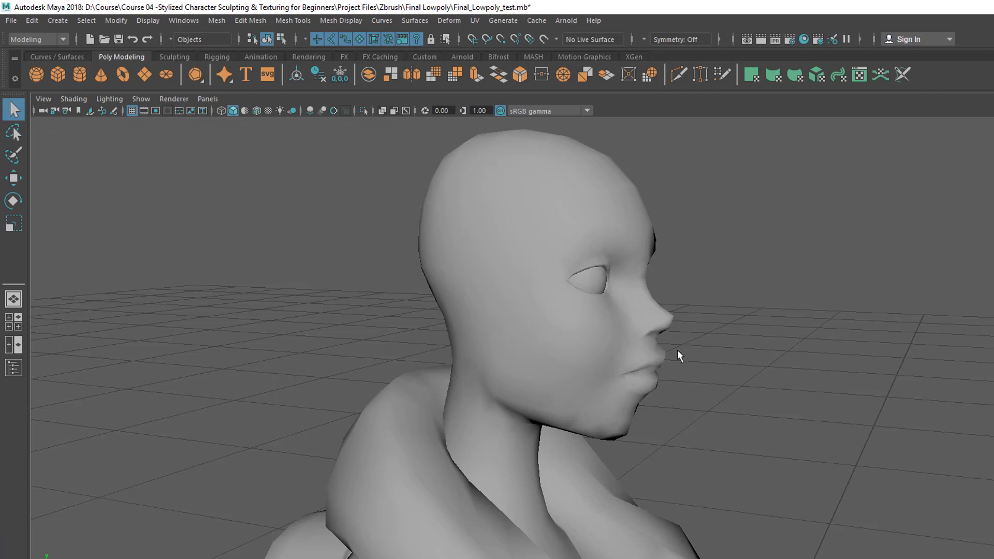
alt+drag(611, 343, 548, 315)
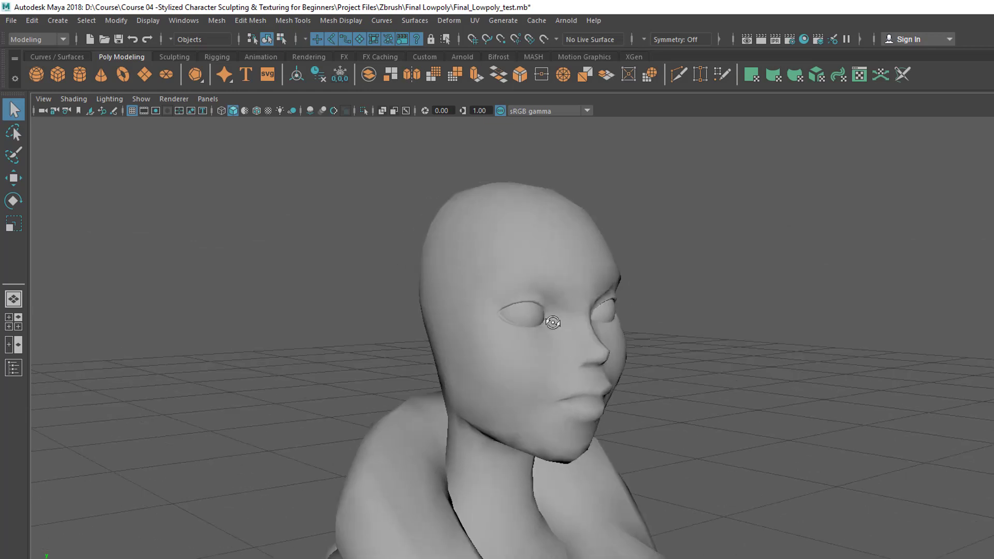
alt+middle_drag(503, 364, 495, 346)
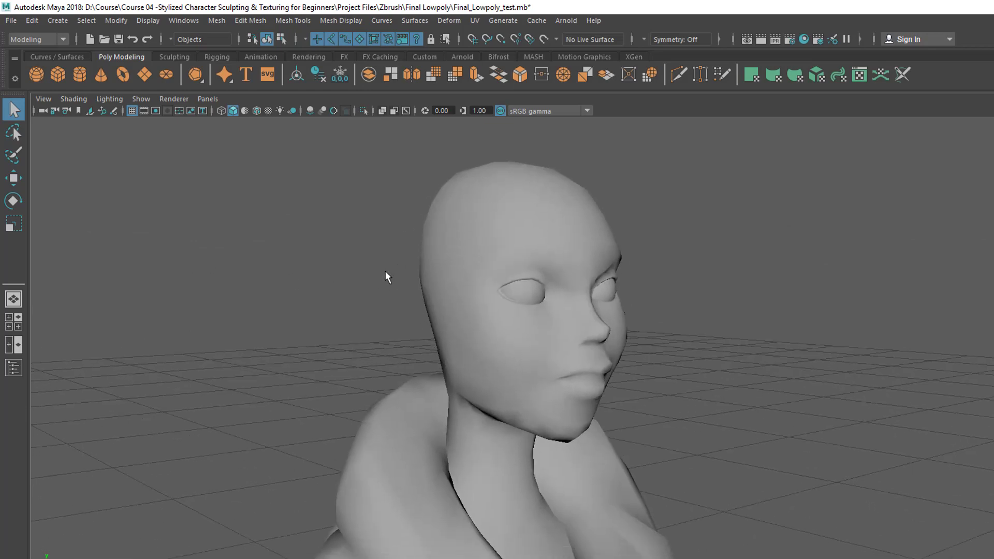
alt+drag(385, 271, 368, 264)
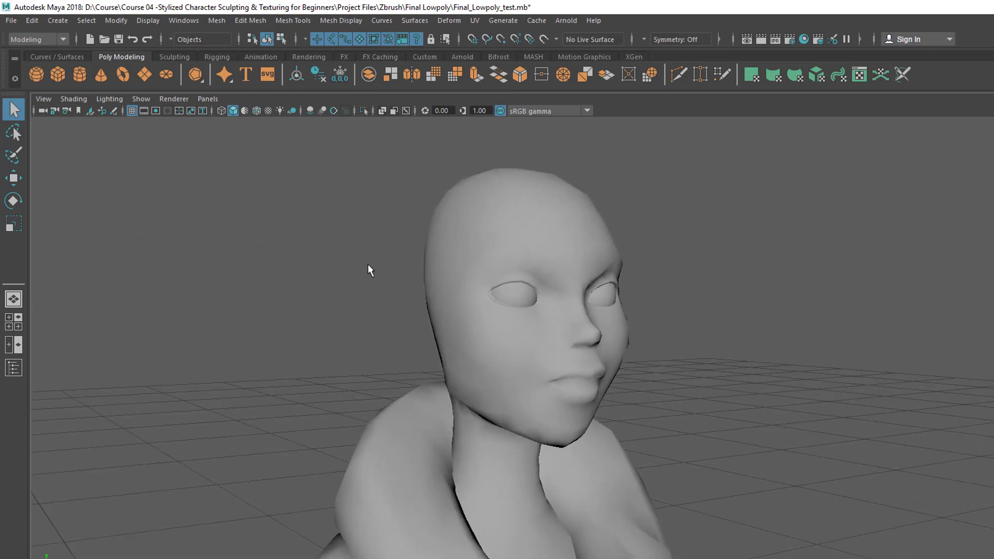
Restore the headphones with Display > Show > Show Last Hidden and orbit around to check them.
click(146, 21)
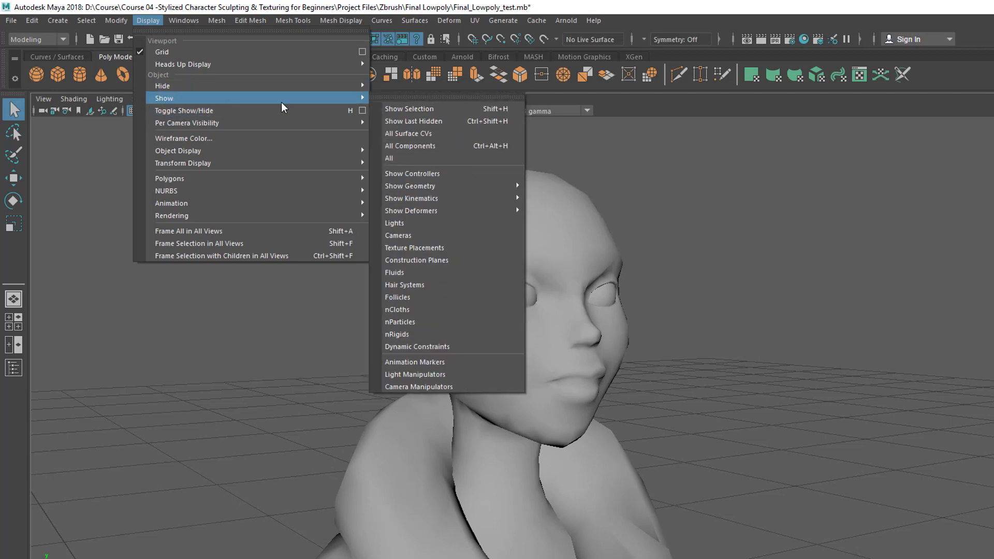
click(414, 121)
alt+drag(561, 321, 525, 296)
alt+drag(558, 447, 518, 385)
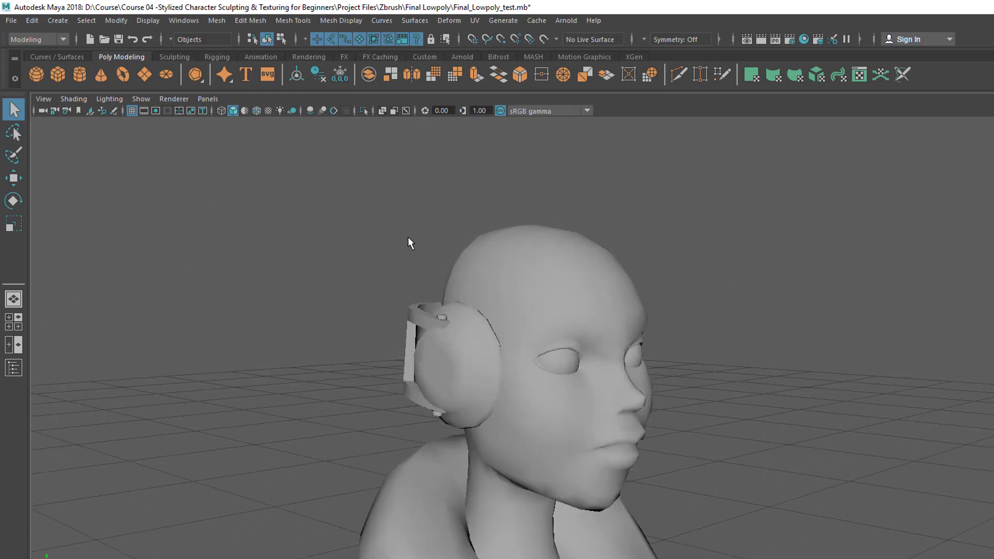
alt+drag(409, 242, 428, 283)
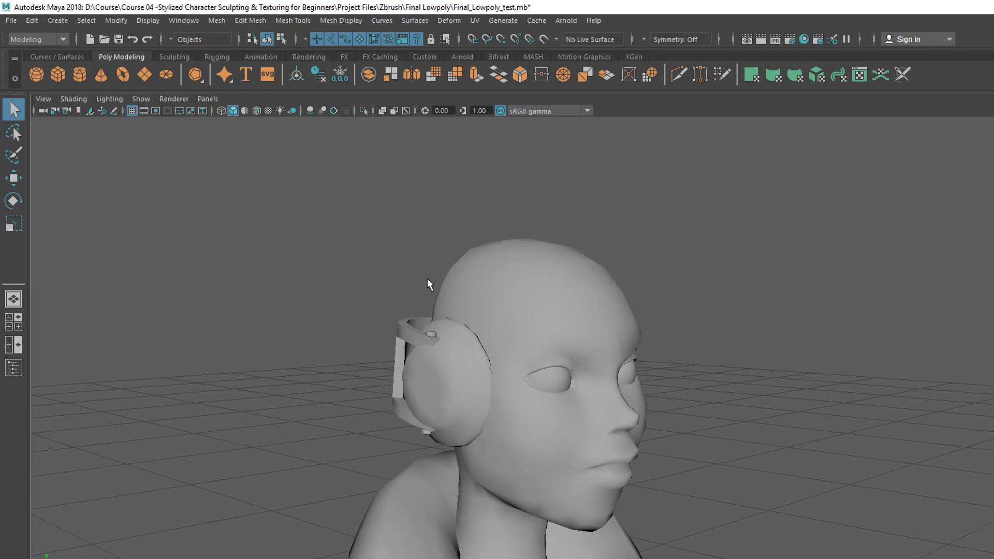
Show every hidden object via Display > Show > All and orbit to a front three-quarter view.
click(146, 20)
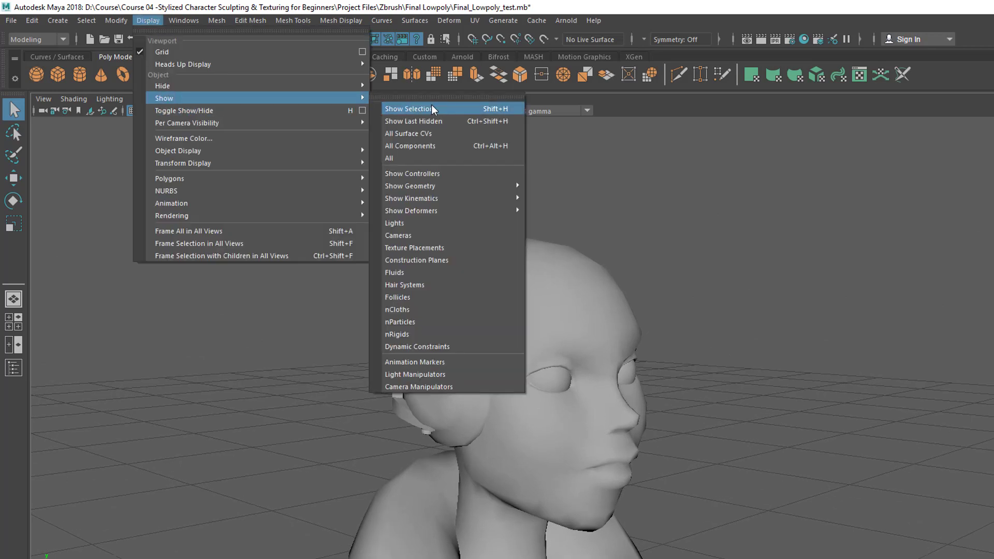
click(414, 156)
alt+drag(447, 325, 537, 359)
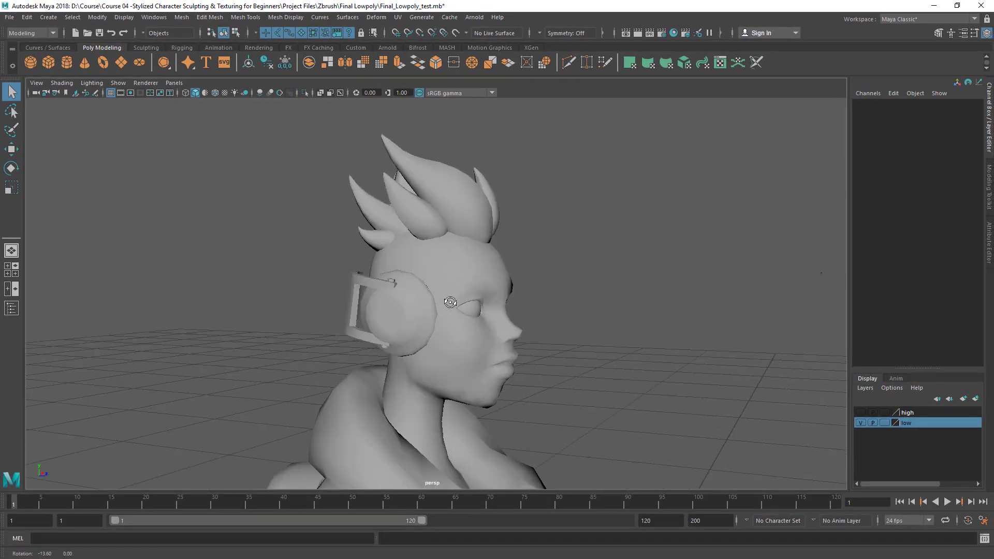
alt+drag(450, 302, 559, 234)
key(ctrl+h)
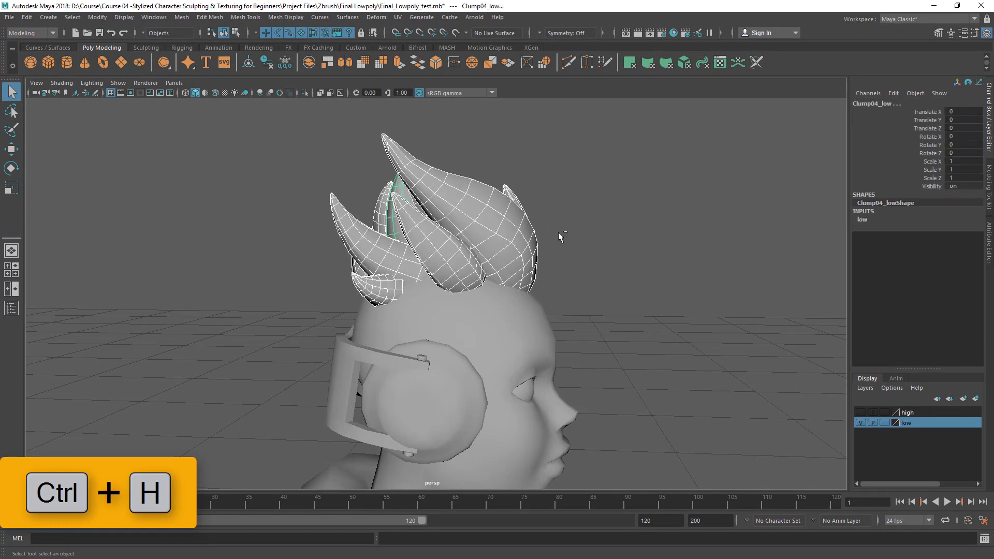
Hide the hair clumps with Ctrl+H, undo to bring them back, then deselect them.
key(ctrl+h)
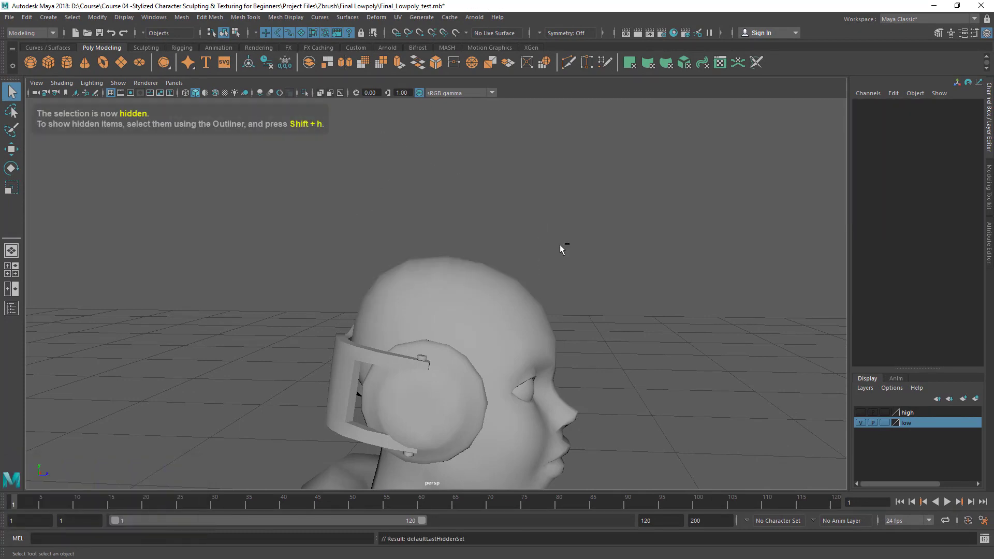
key(ctrl+z)
alt+drag(580, 259, 402, 241)
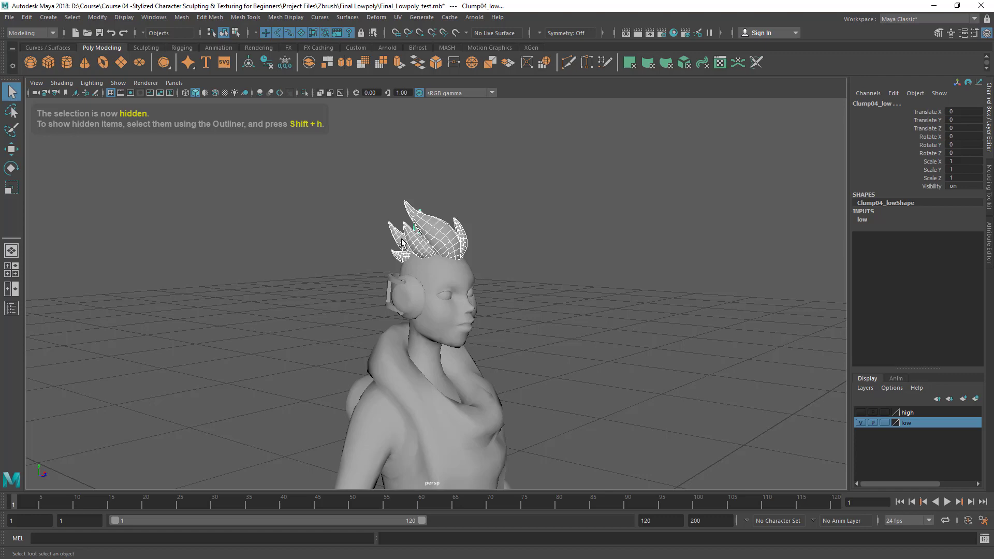
click(552, 251)
alt+drag(552, 251, 499, 276)
Select the Head_low mesh, pull back to the full character, then zoom in on the head.
scroll(373, 273, up, 5)
click(438, 260)
alt+drag(439, 209, 484, 285)
alt+right_drag(483, 284, 73, 206)
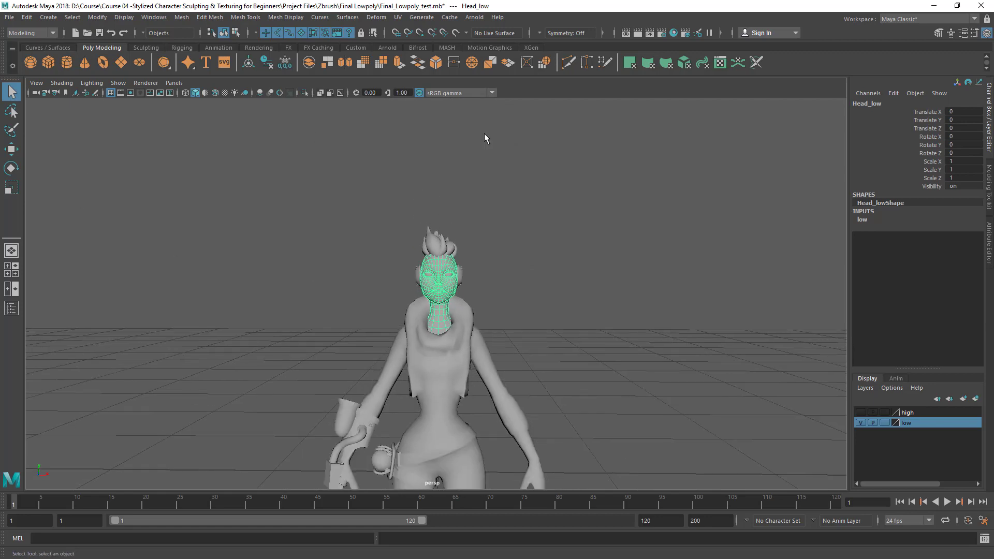
alt+right_drag(300, 243, 559, 340)
alt+drag(559, 339, 544, 325)
scroll(516, 329, up, 3)
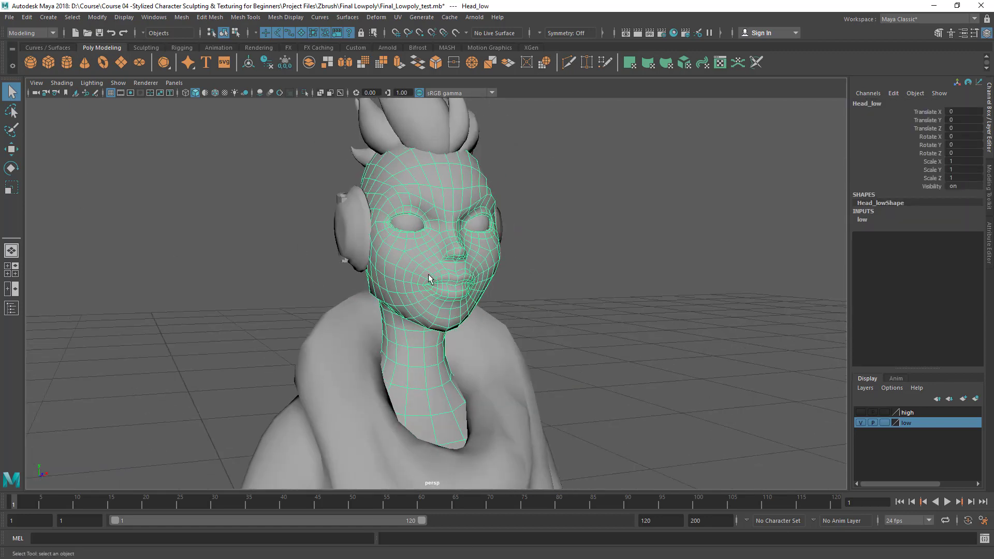
click(123, 17)
mouse_move(142, 74)
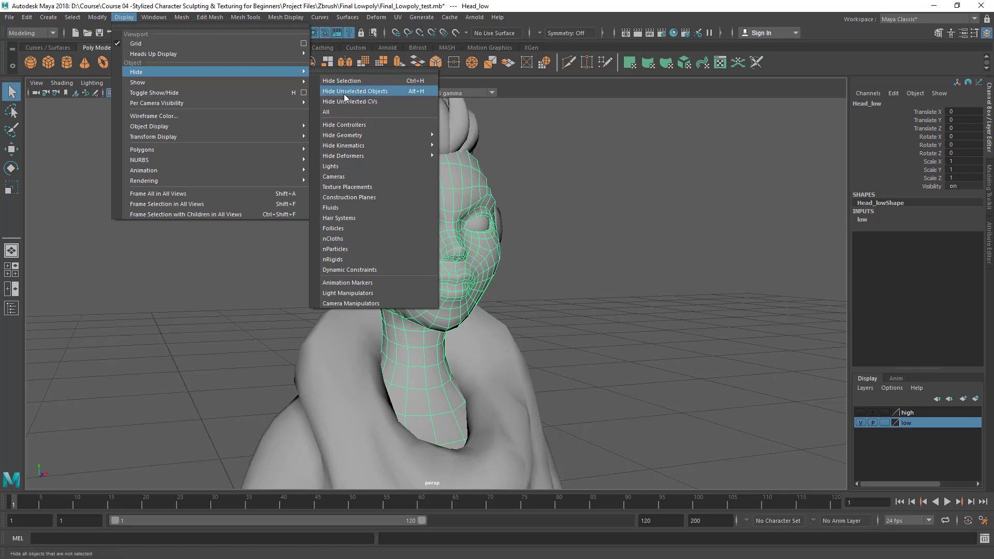
click(376, 91)
alt+drag(809, 282, 450, 258)
click(588, 250)
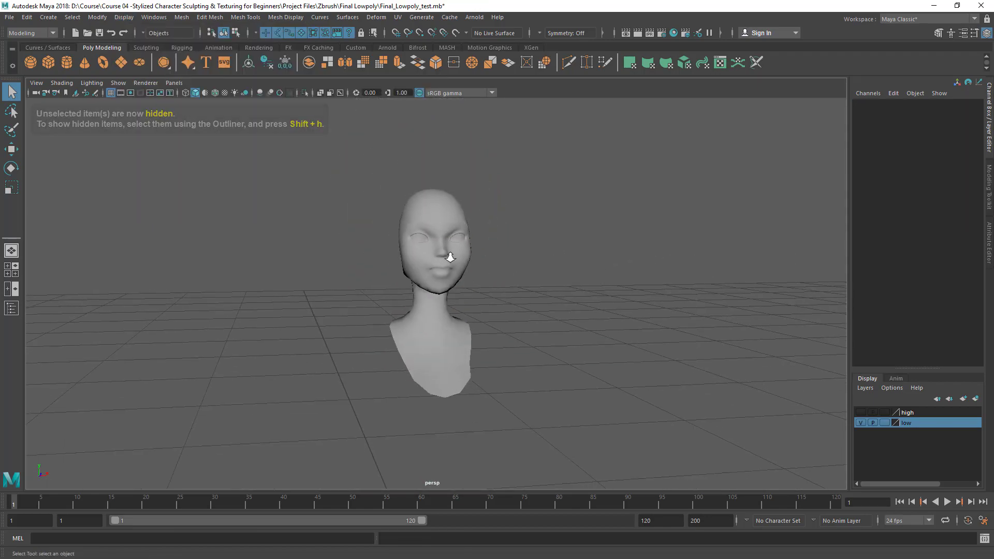
alt+right_drag(450, 258, 371, 254)
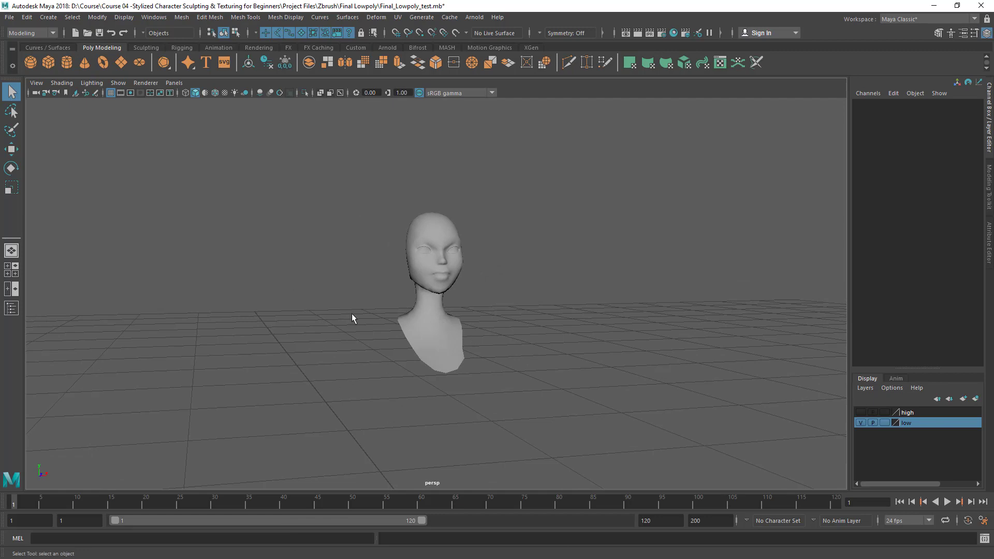
alt+right_drag(352, 318, 499, 366)
click(432, 244)
alt+drag(479, 344, 505, 328)
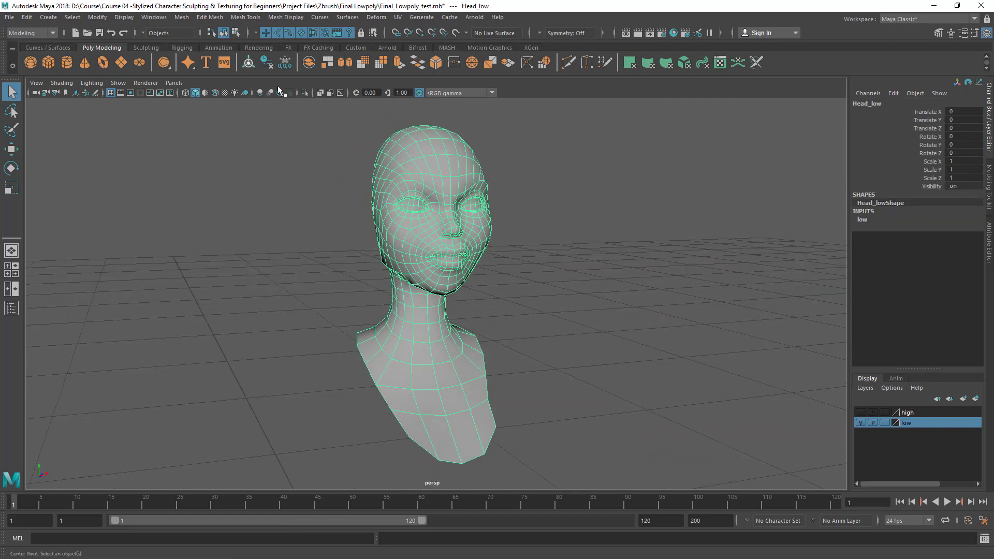
key(ctrl+z)
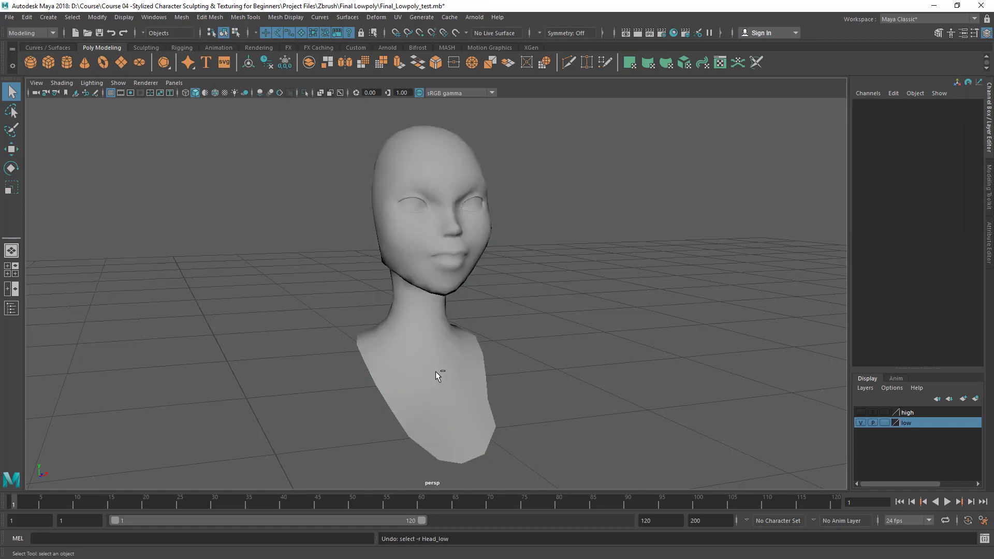
key(ctrl+z)
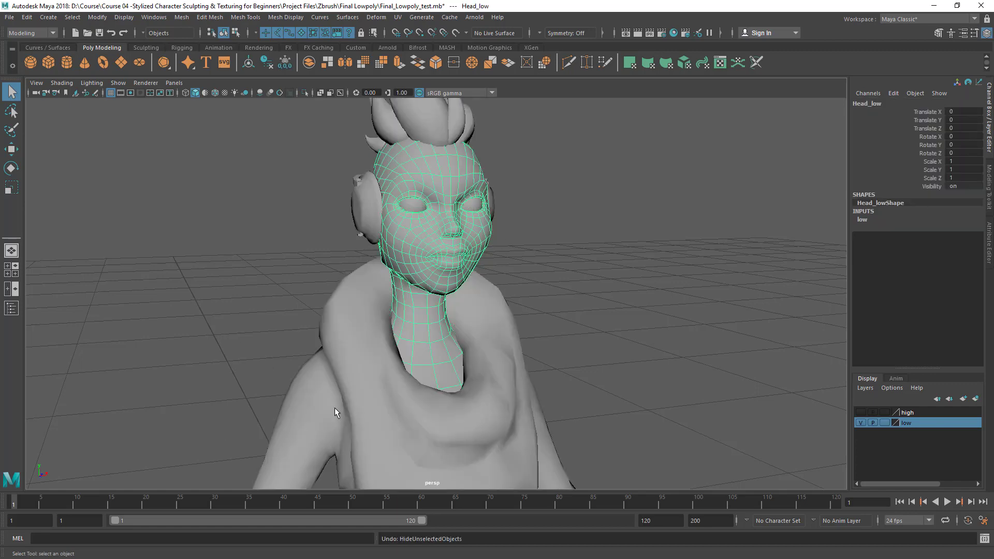
mouse_move(334, 408)
alt+mouse_down()
mouse_move(248, 290)
mouse_move(71, 112)
alt+mouse_up()
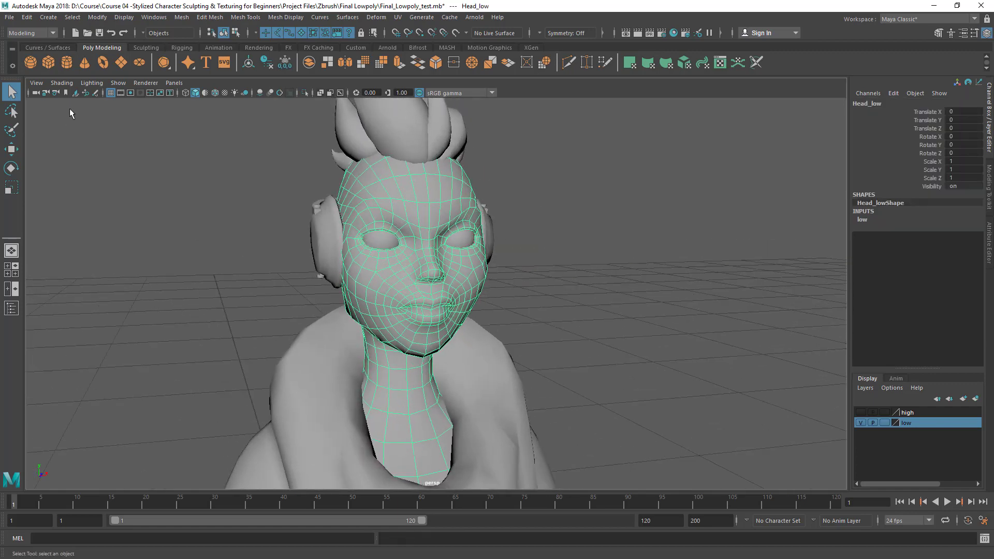
click(122, 18)
mouse_move(143, 75)
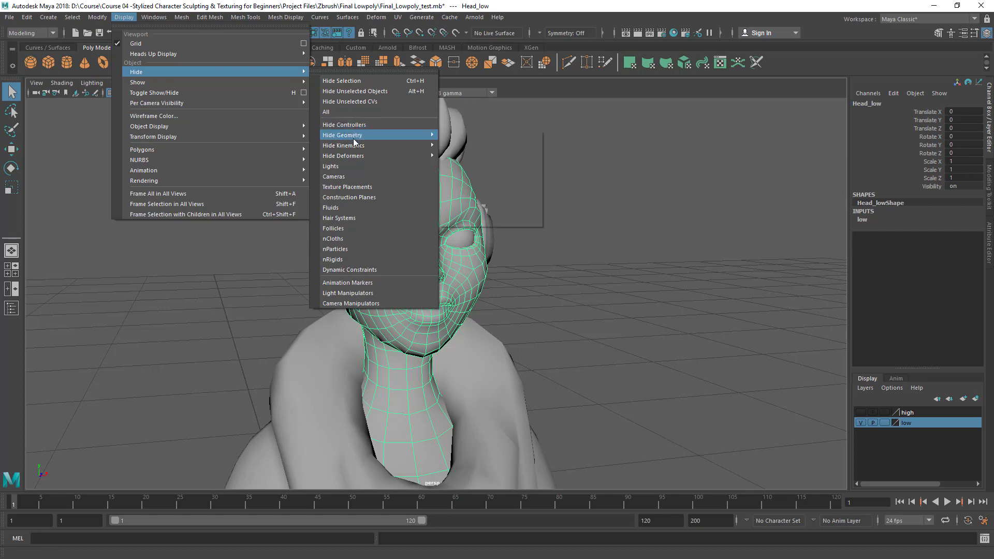
click(339, 170)
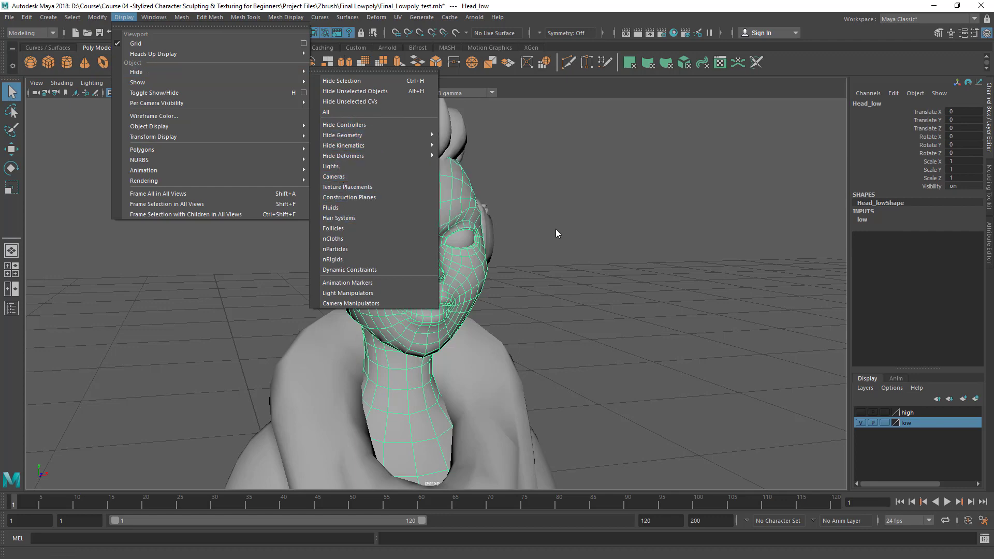
alt+right_drag(555, 229, 279, 235)
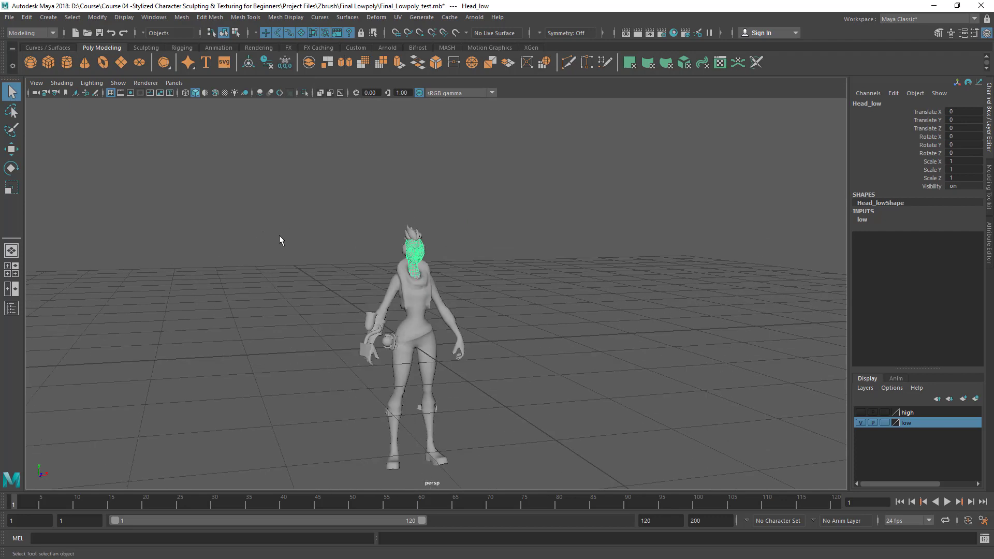
Create a point light and move it up above the character.
click(58, 19)
mouse_move(104, 75)
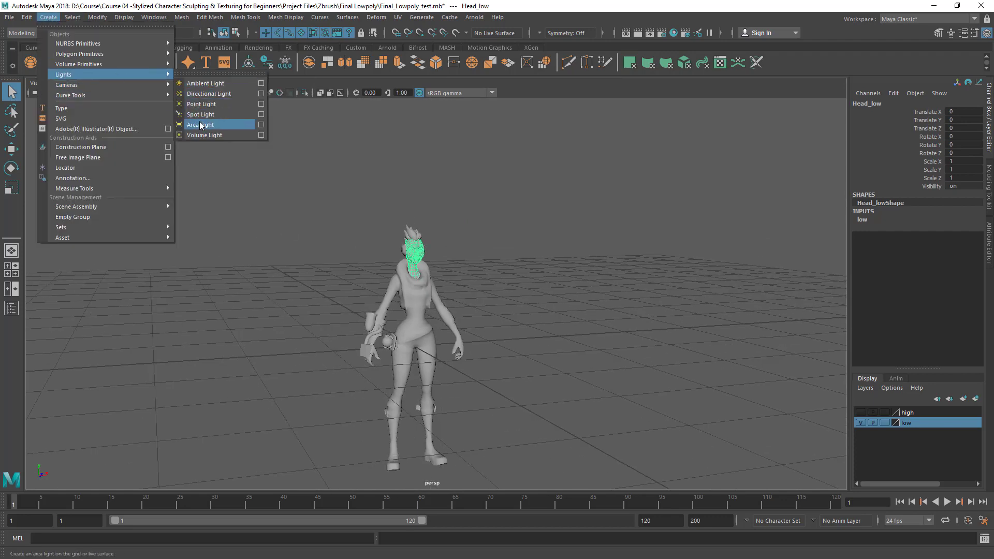
click(199, 105)
key(w)
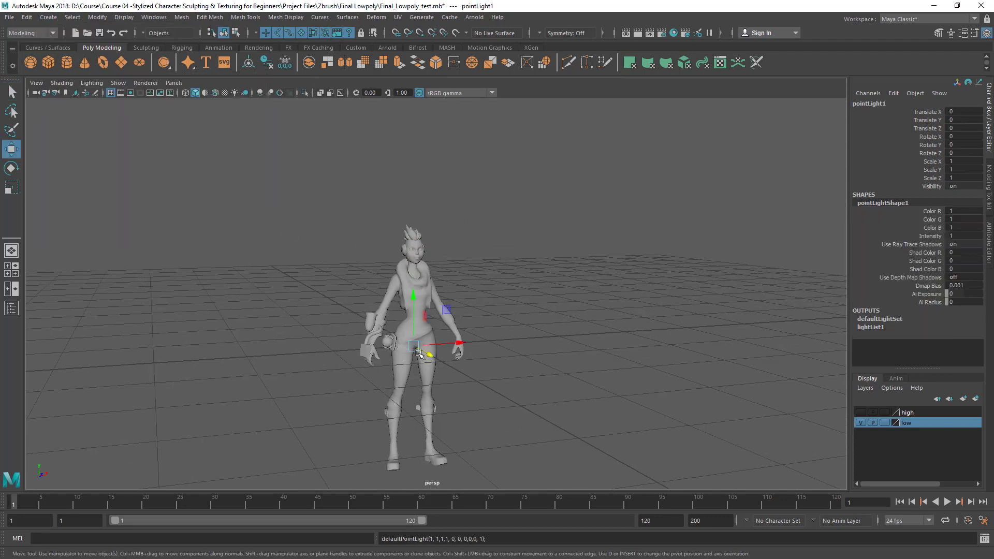
drag(419, 354, 485, 197)
click(561, 260)
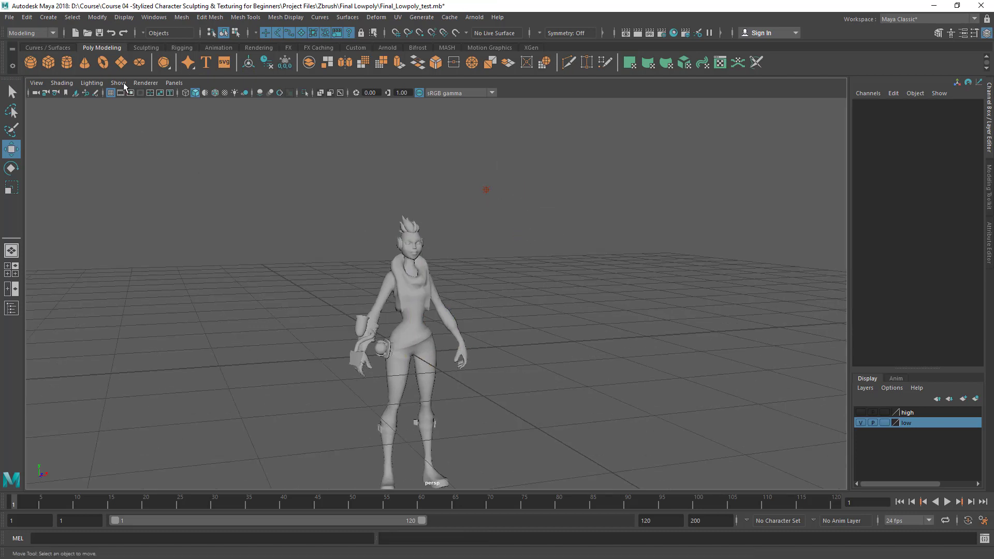
Create spotLight1 and move it to the right of the character.
click(48, 17)
mouse_move(75, 79)
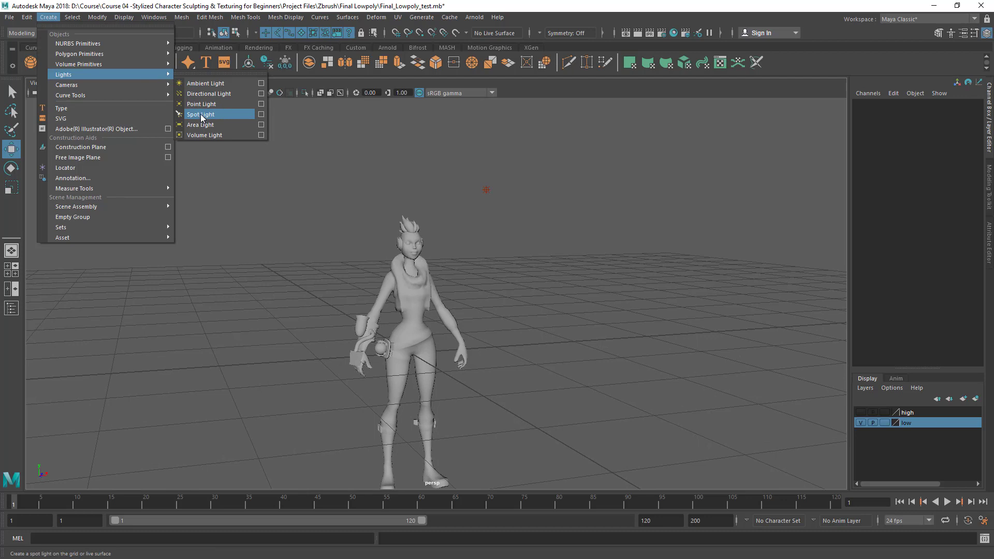
click(202, 118)
drag(412, 355, 607, 341)
key(q)
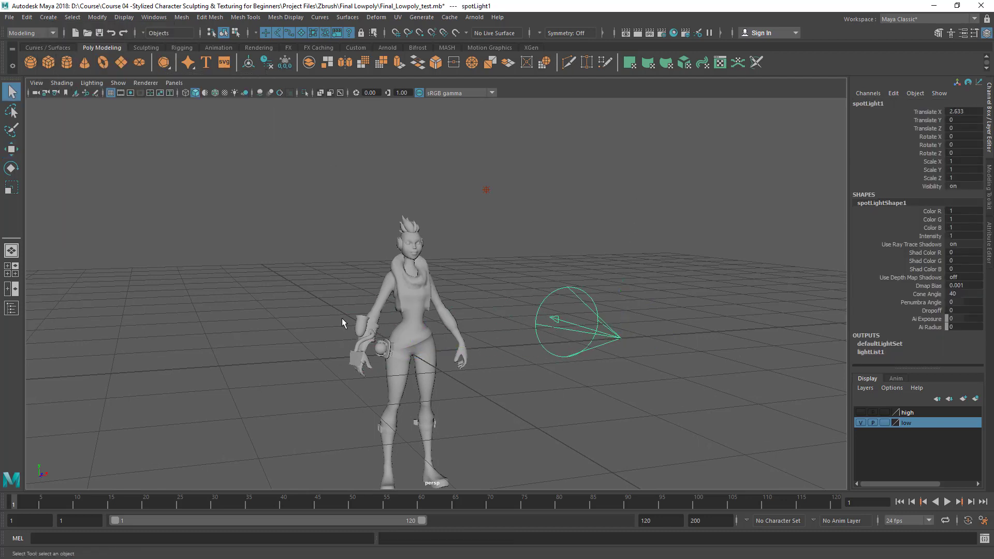
Create camera1 and place it left of the character, shifting it further along X.
click(52, 17)
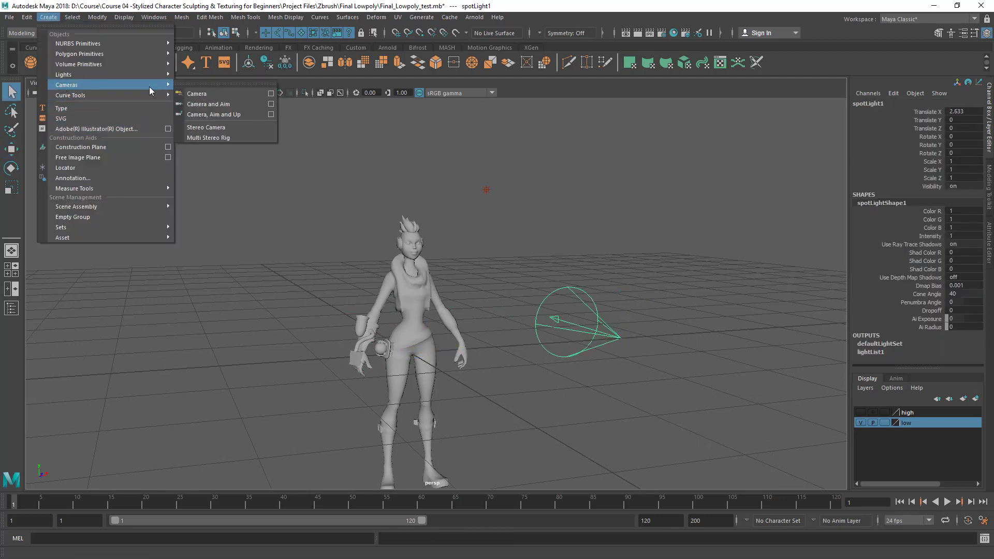
click(197, 94)
drag(411, 355, 170, 359)
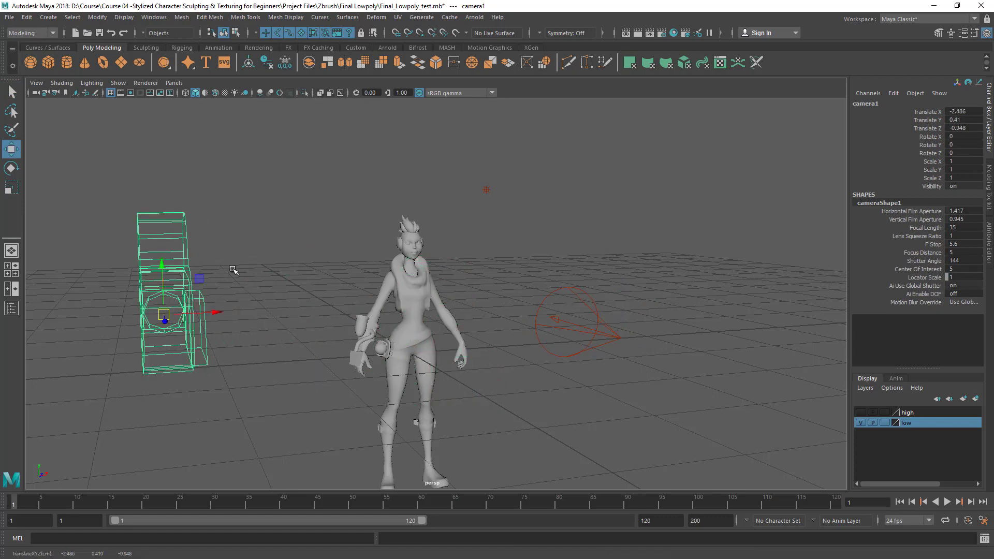
key(q)
click(259, 284)
alt+drag(259, 284, 294, 291)
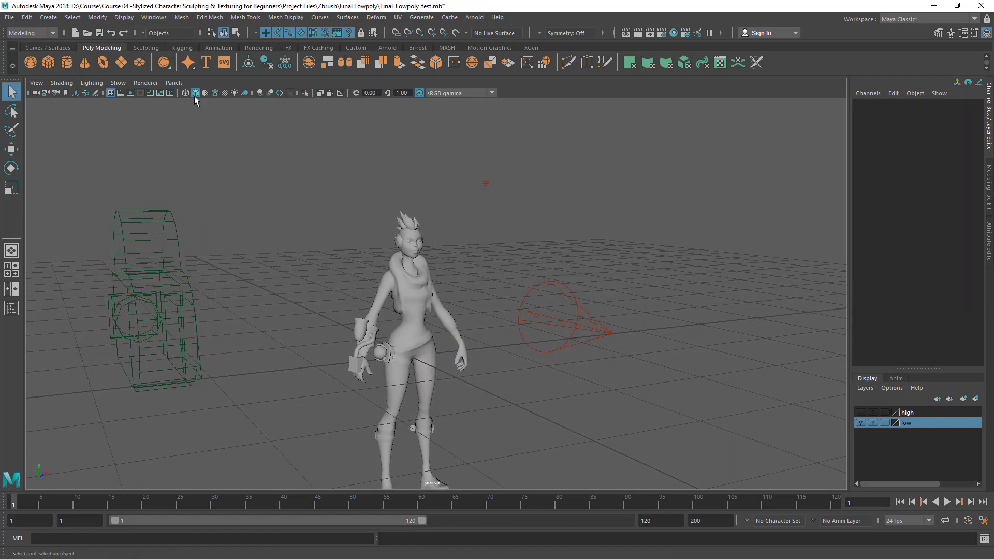
click(124, 17)
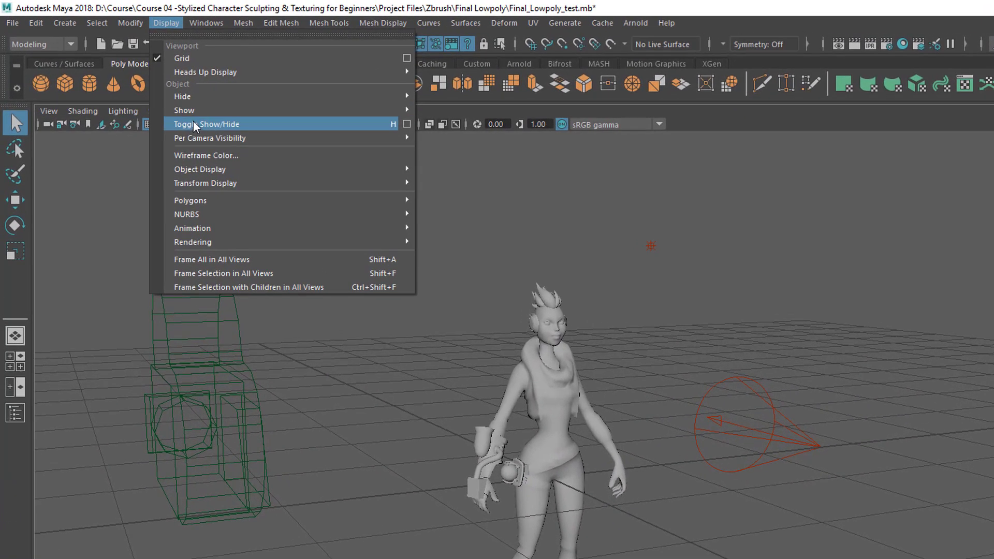
Hide all lights with Display > Hide > Lights and orbit toward the character's front.
mouse_move(195, 99)
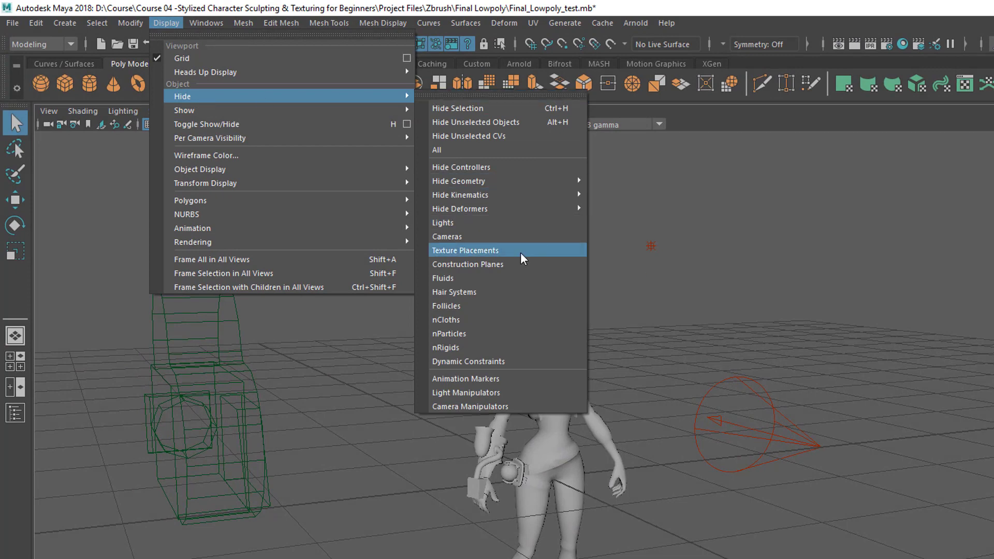
click(461, 224)
alt+middle_drag(958, 488, 613, 423)
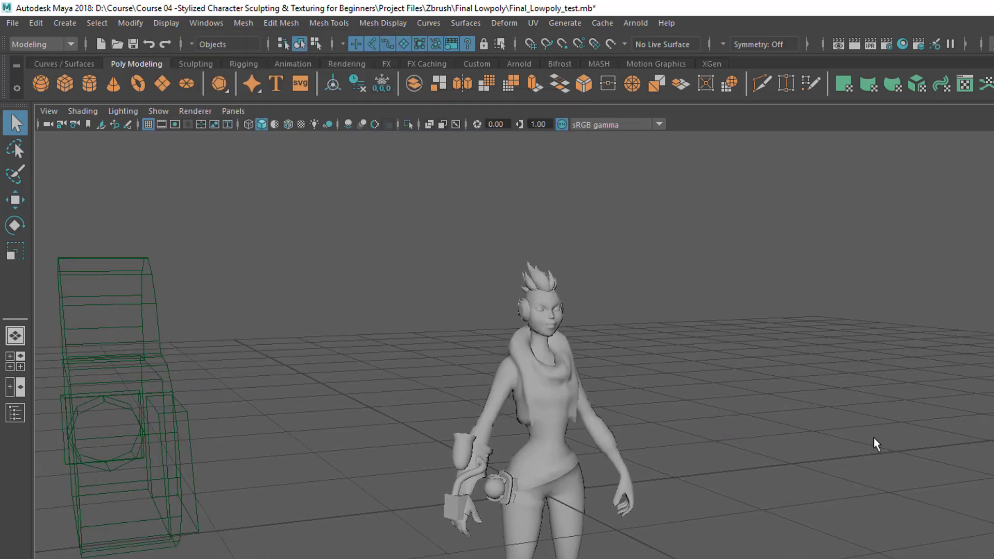
alt+drag(875, 444, 673, 414)
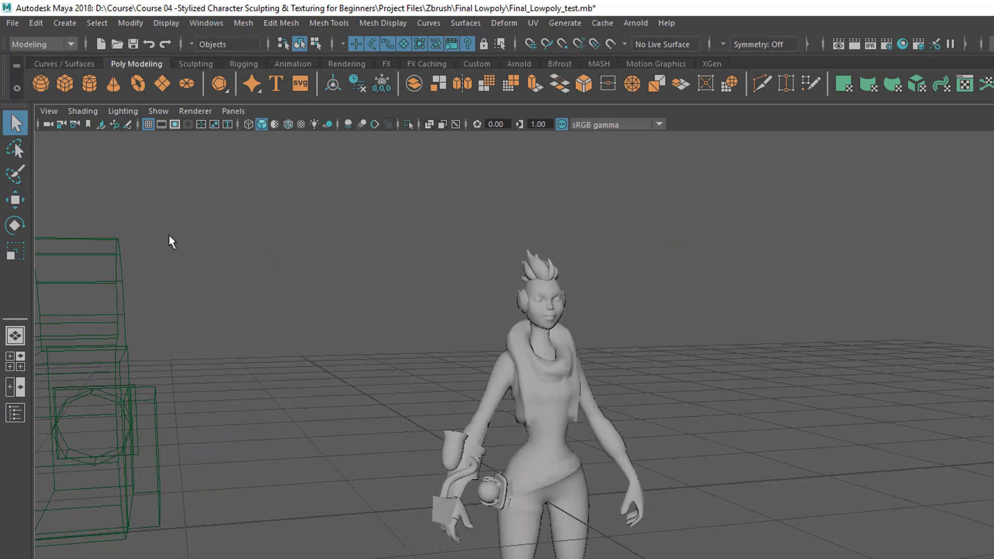
alt+drag(592, 417, 440, 311)
Hide all cameras with Display > Hide > Cameras and pull the view back from the character.
click(162, 24)
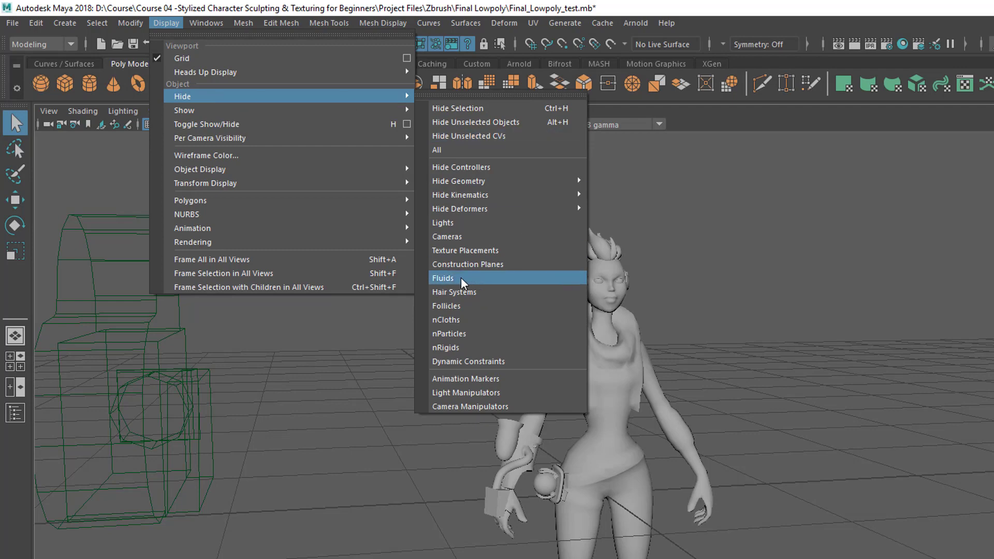
click(447, 237)
alt+drag(569, 337, 672, 451)
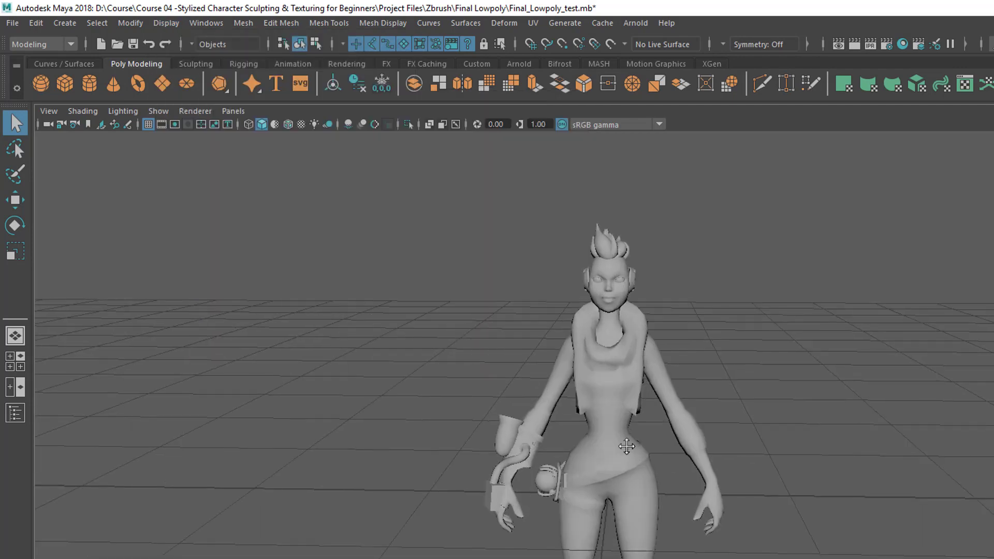
scroll(672, 450, up, 5)
scroll(406, 362, up, 2)
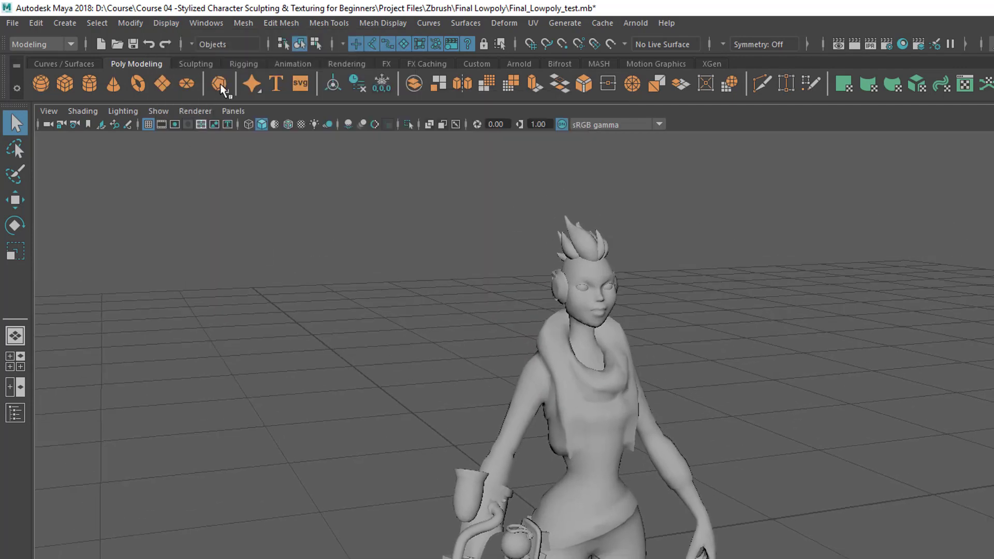
click(166, 23)
mouse_move(190, 94)
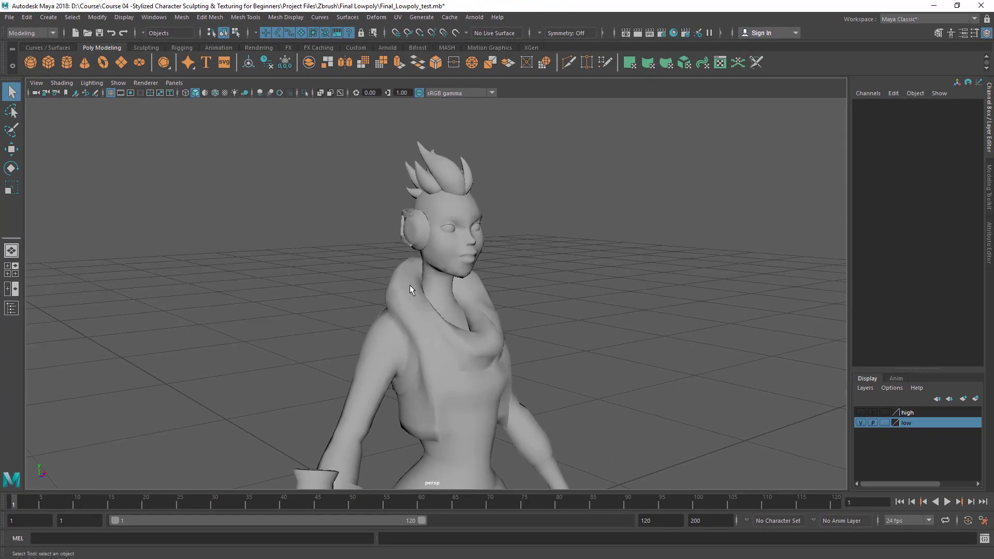
click(428, 232)
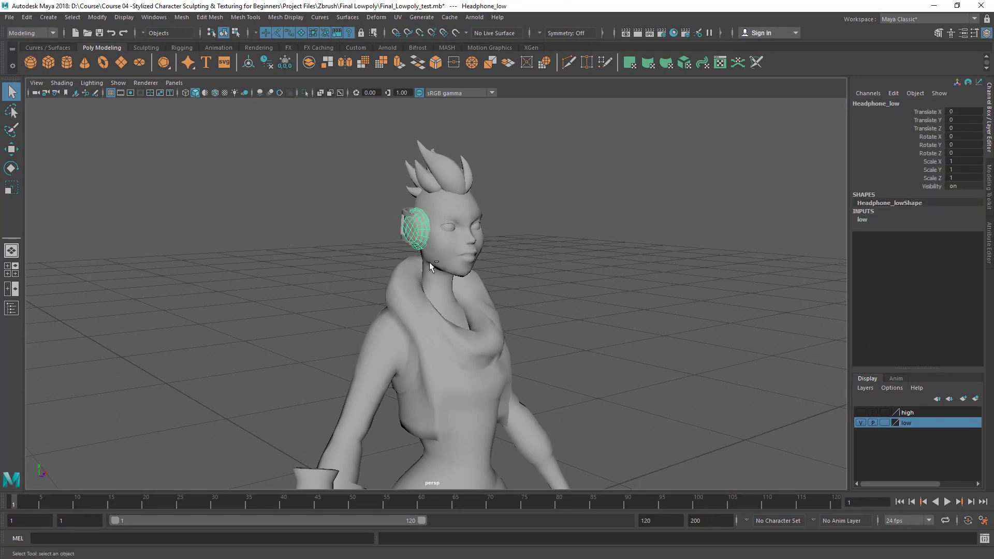
alt+drag(429, 262, 434, 292)
click(597, 248)
scroll(444, 256, up, 3)
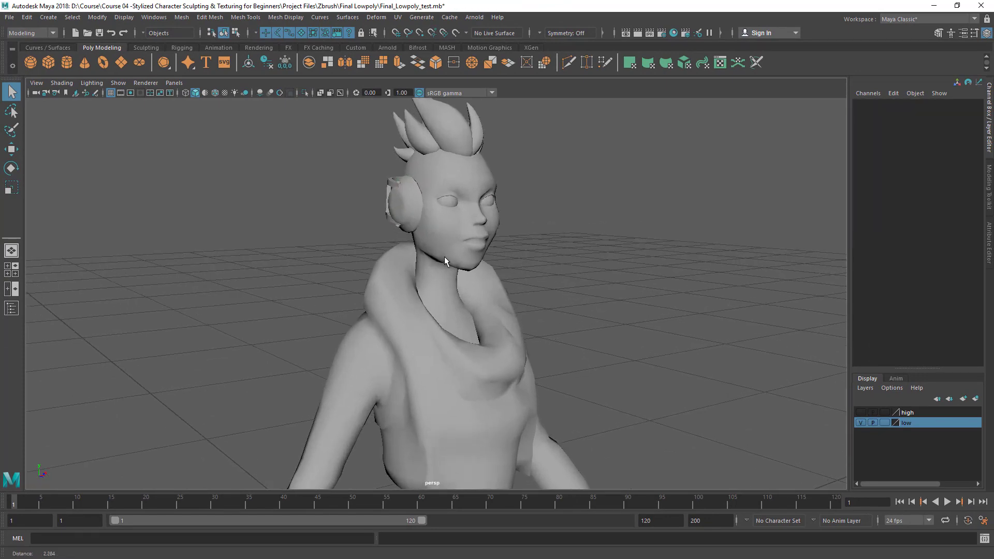
alt+drag(444, 256, 428, 229)
click(474, 260)
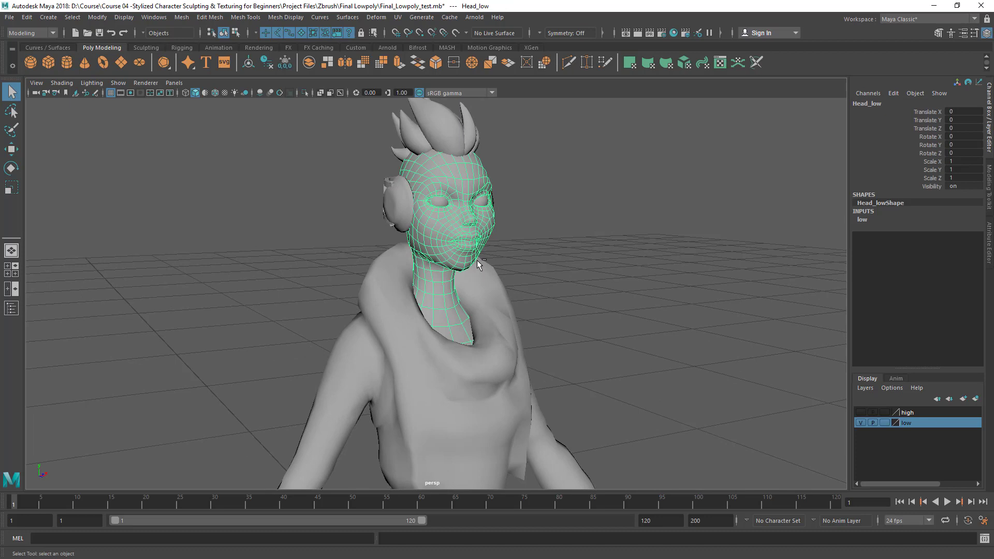
key(ctrl+h)
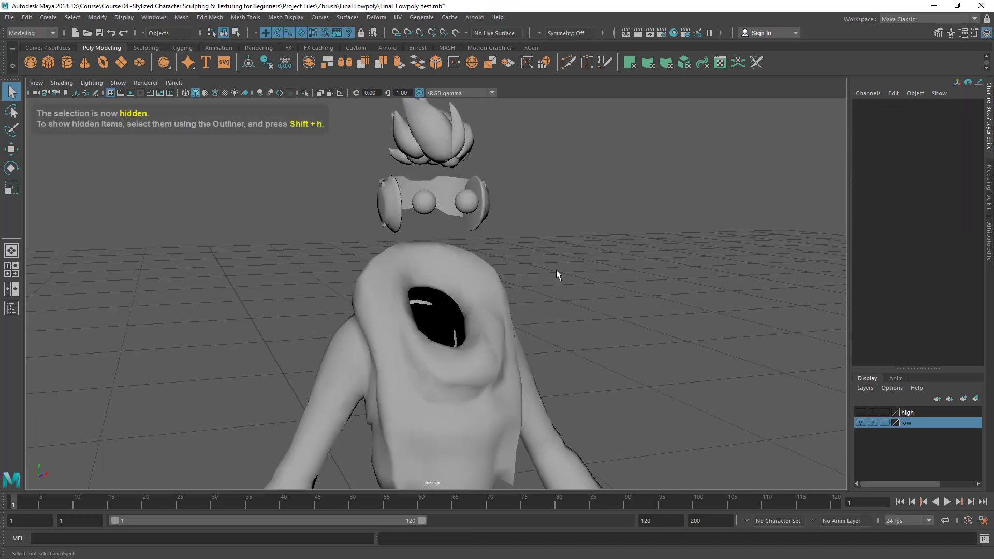
key(ctrl+shift+h)
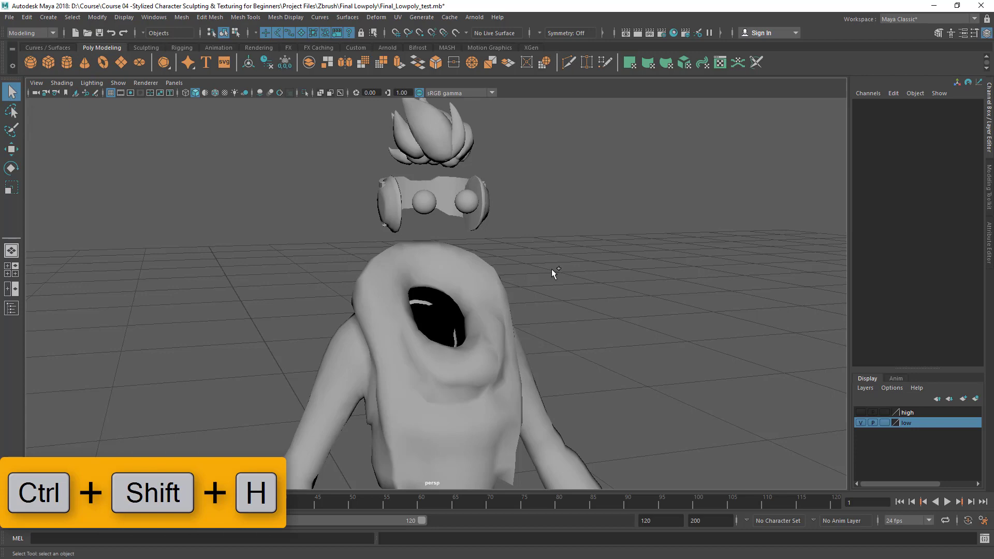
key(ctrl+shift+h)
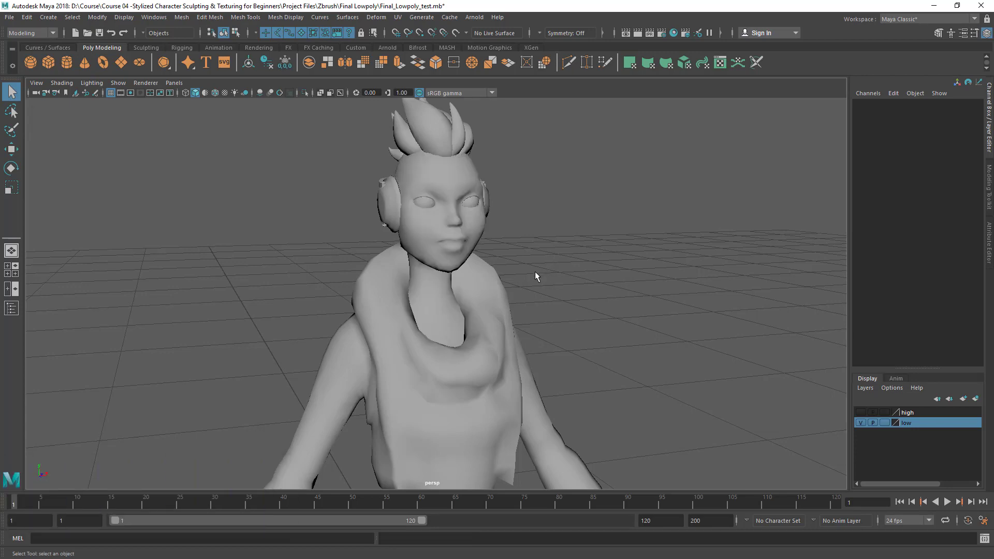
mouse_move(512, 264)
alt+mouse_down()
mouse_move(492, 266)
mouse_move(595, 273)
mouse_move(512, 277)
alt+mouse_up()
click(446, 245)
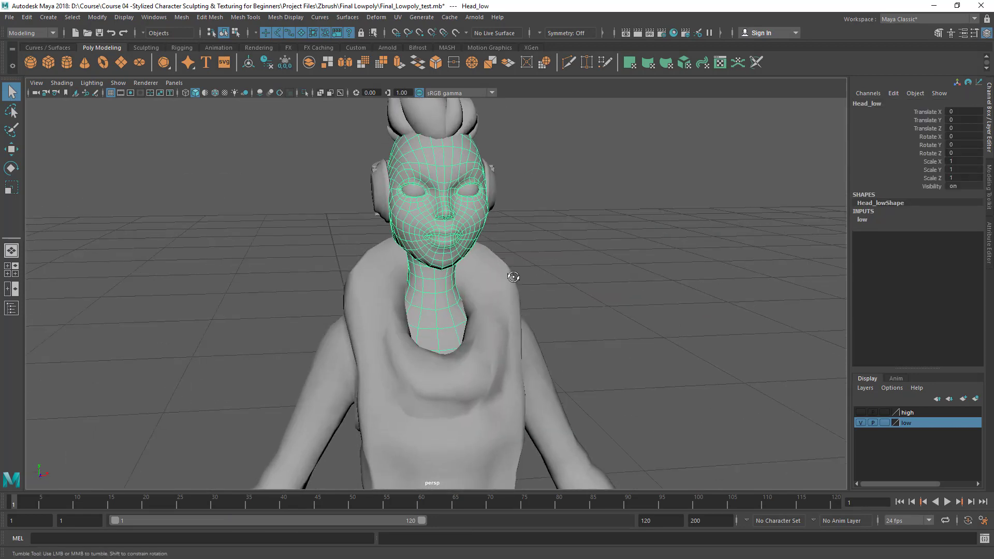
click(526, 243)
click(441, 231)
key(alt+h)
alt+drag(440, 231, 491, 266)
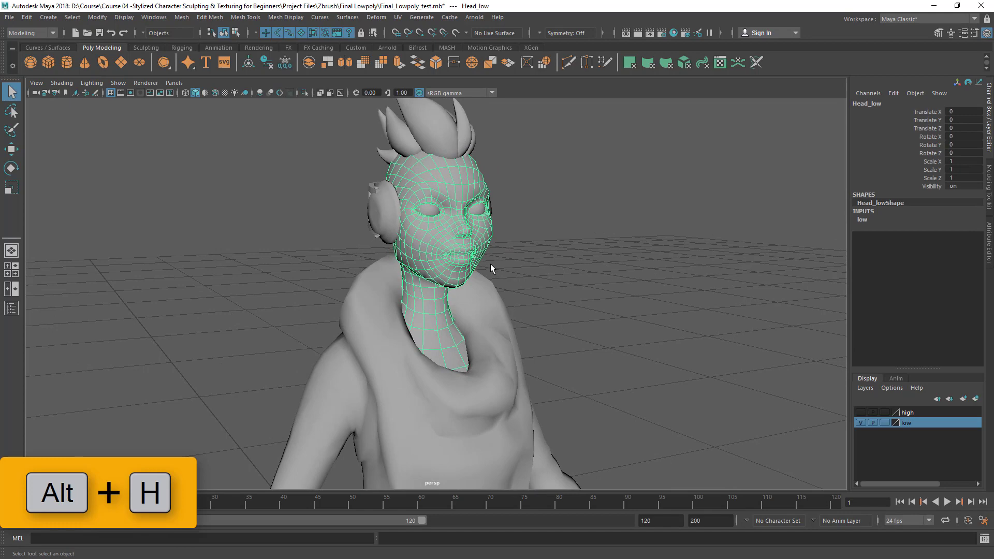
key(alt+h)
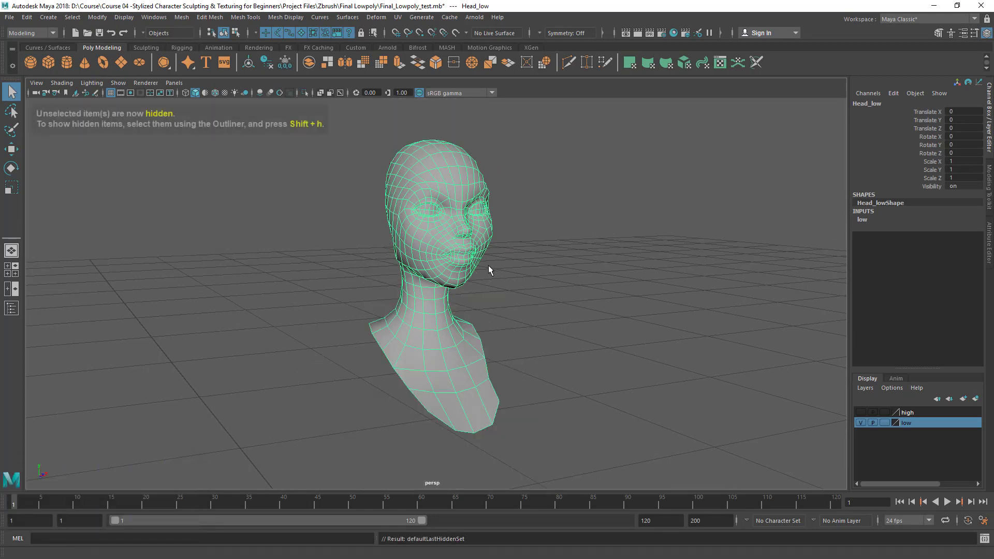
key(ctrl+shift+h)
click(566, 280)
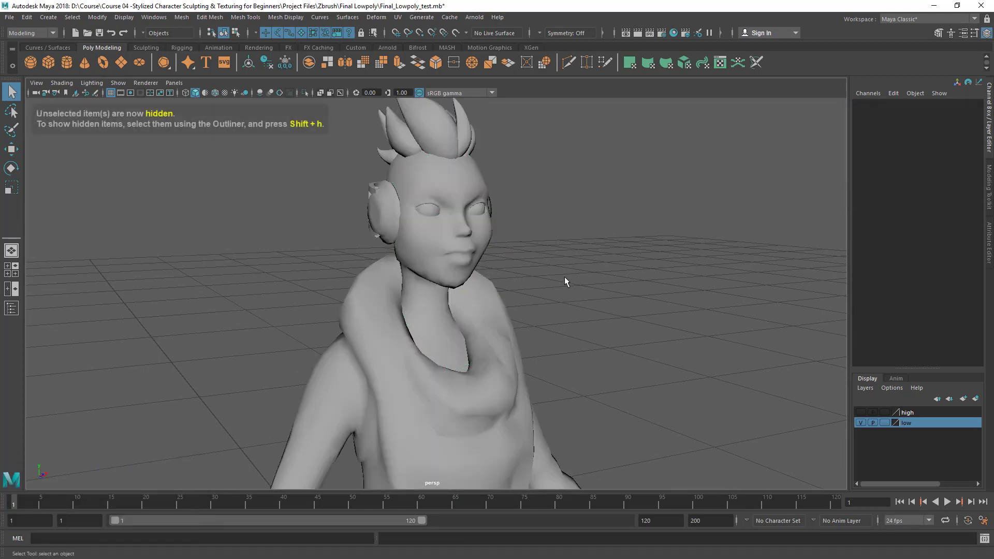
alt+drag(566, 279, 347, 159)
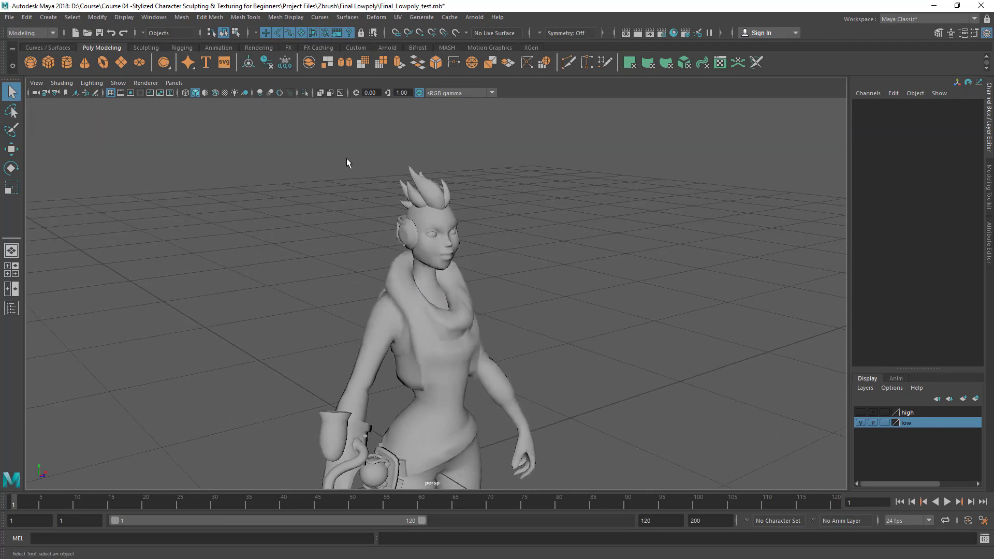
alt+drag(417, 331, 290, 298)
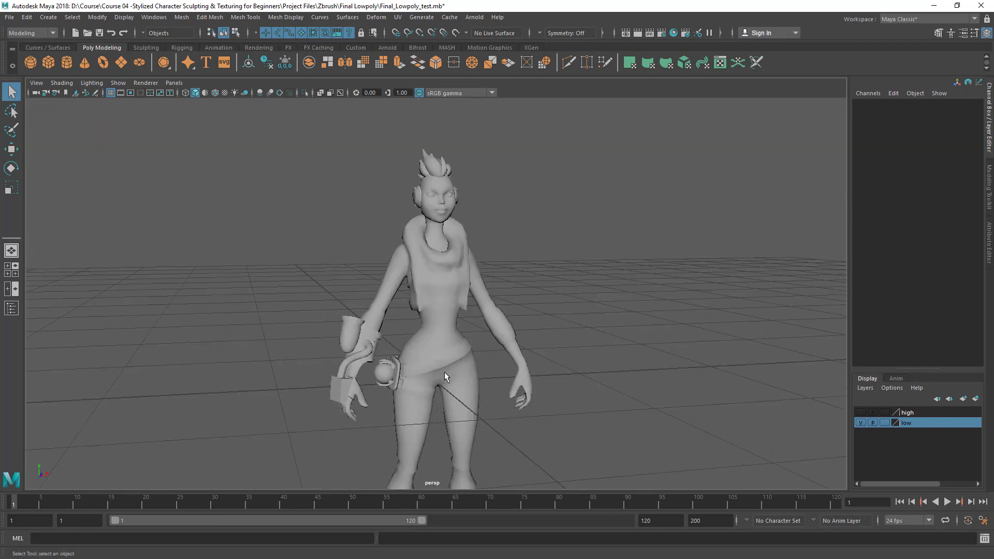
alt+drag(444, 371, 541, 305)
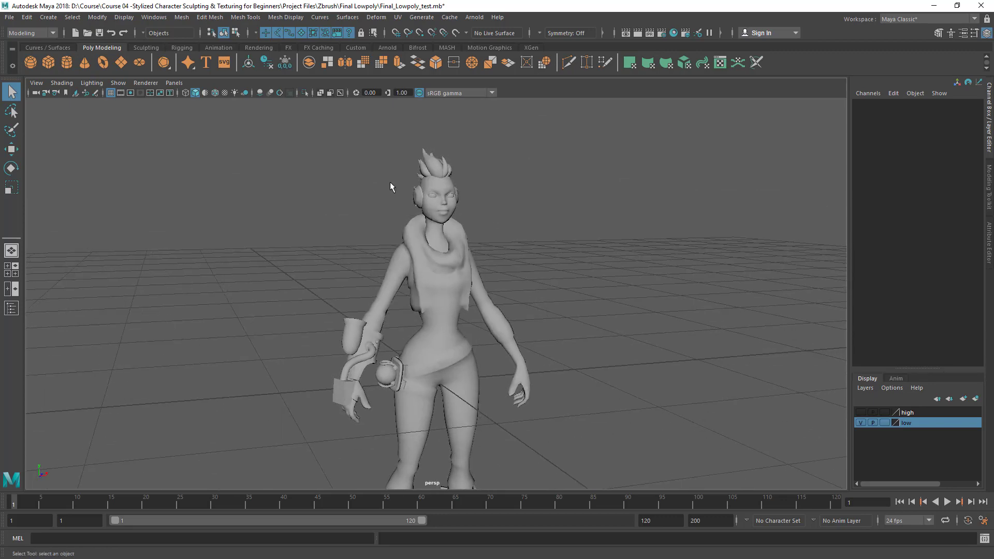